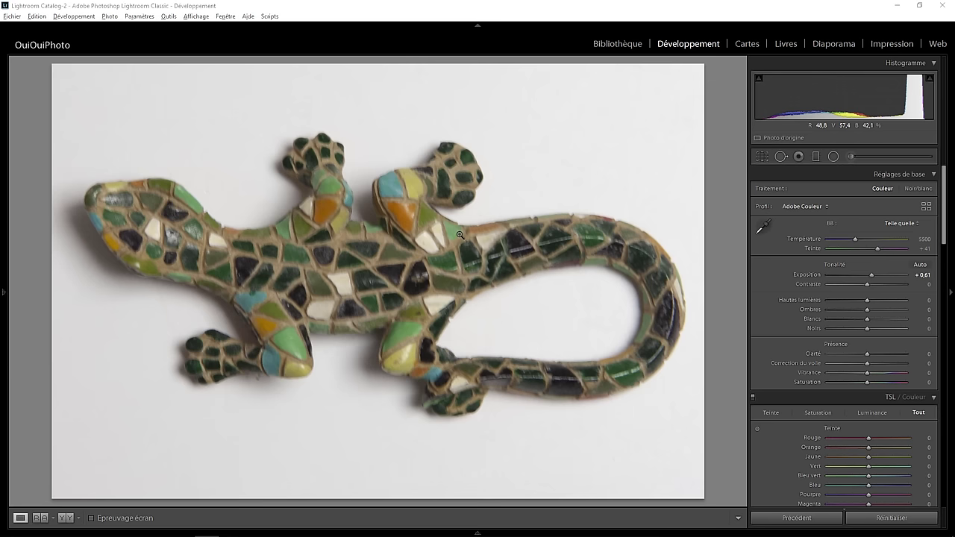
Open the lizard photo in Adobe Photoshop CC 2019 using Modifier dans.
right_click(366, 276)
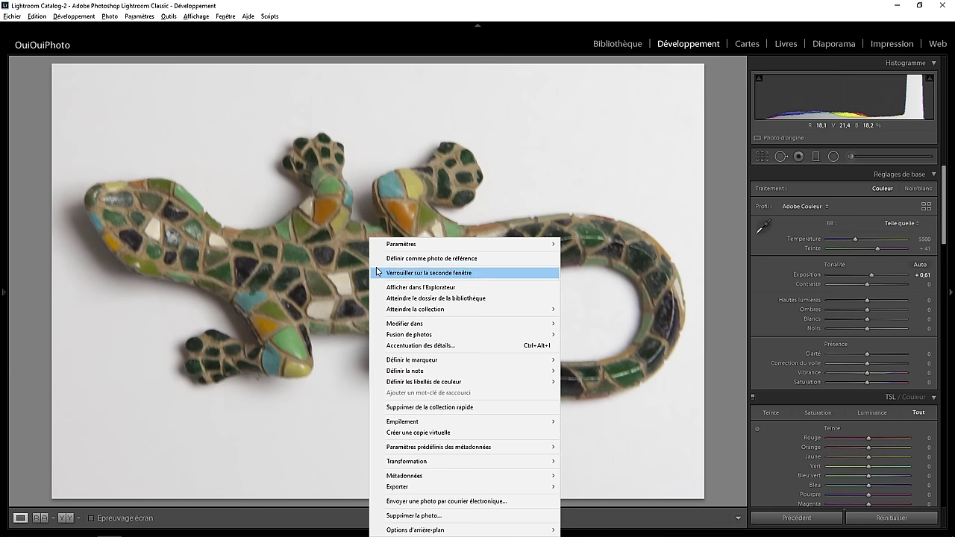
mouse_move(404, 324)
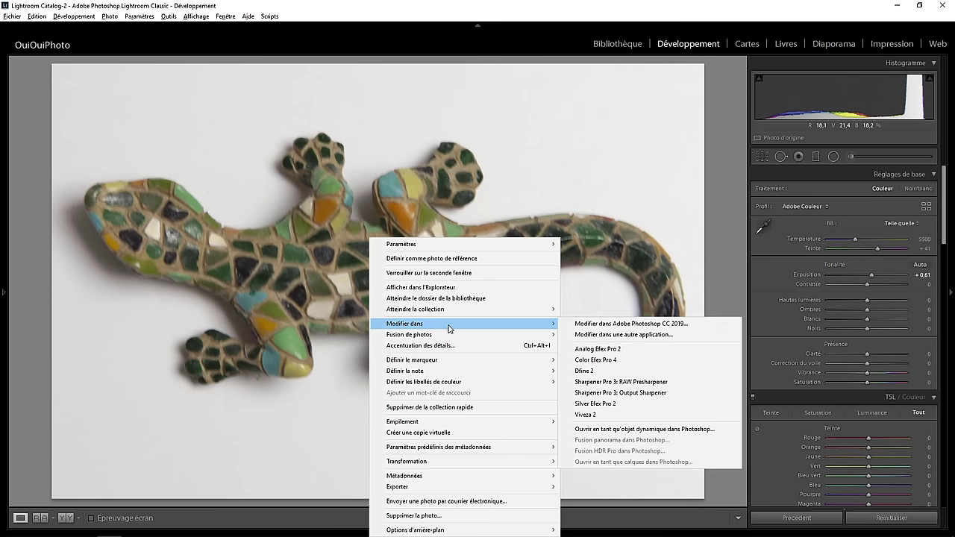
left_click(603, 326)
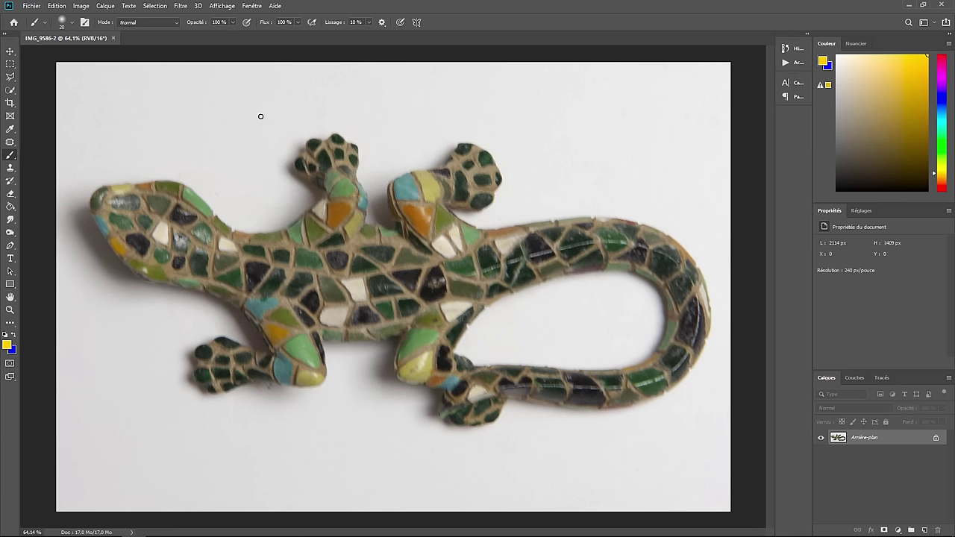
Apply Filtre > Renforcement > Réduction du tremblement to the lizard photo at default settings.
left_click(180, 6)
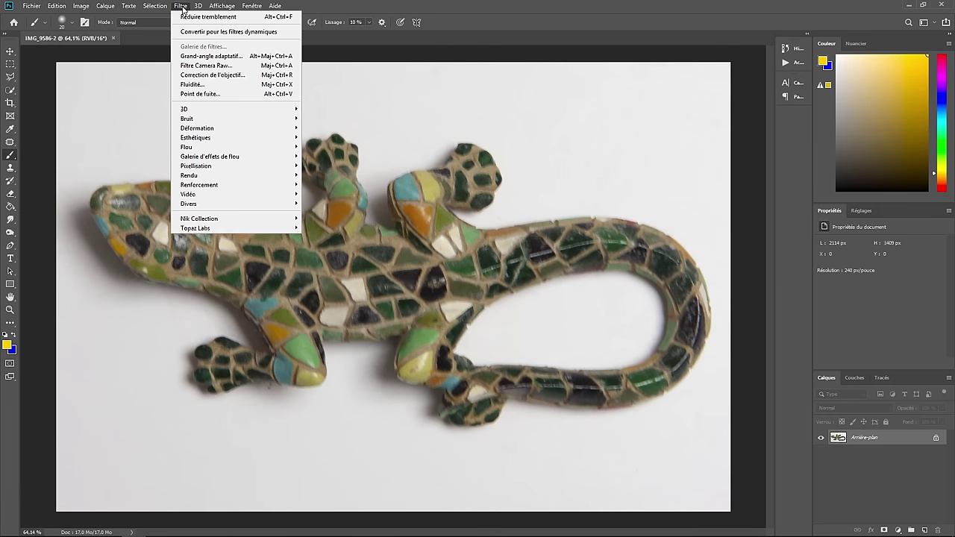
mouse_move(199, 185)
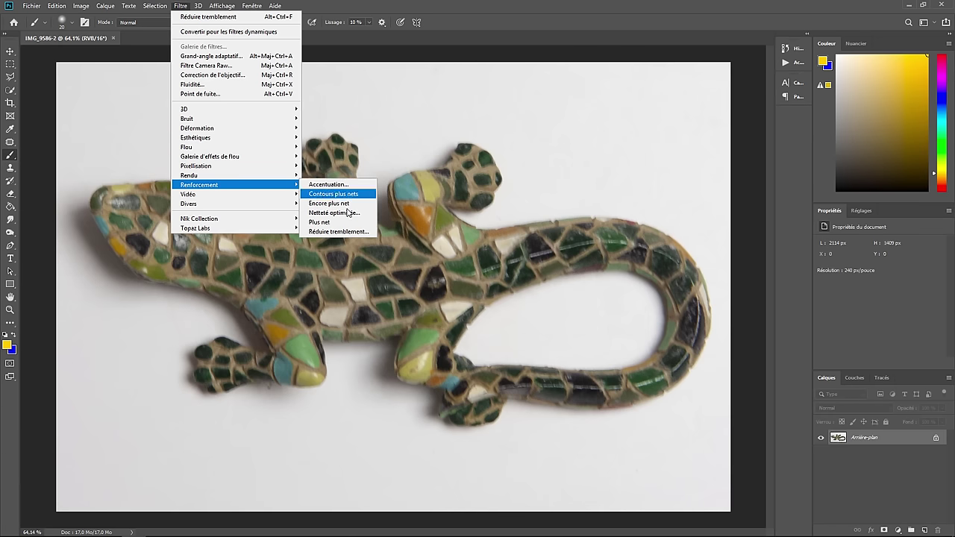
left_click(341, 232)
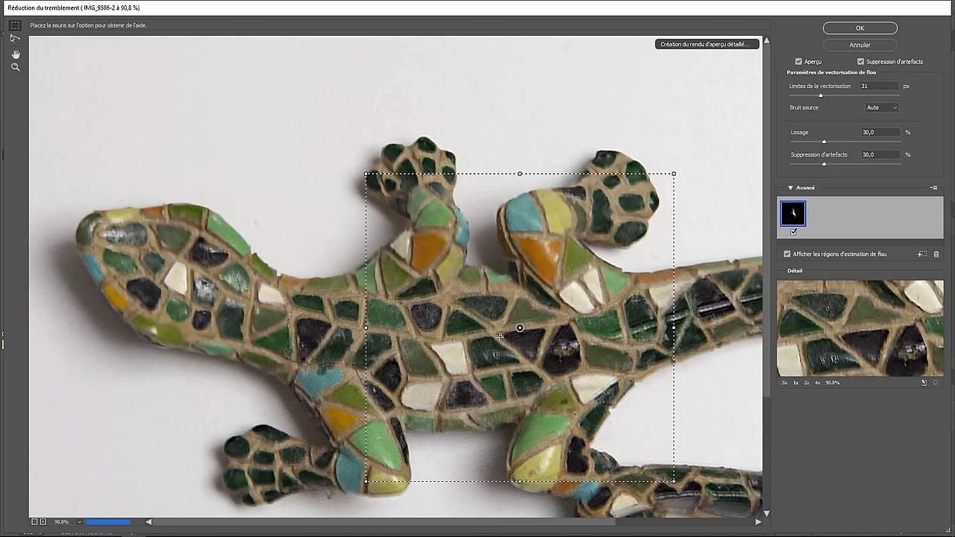
left_click(869, 30)
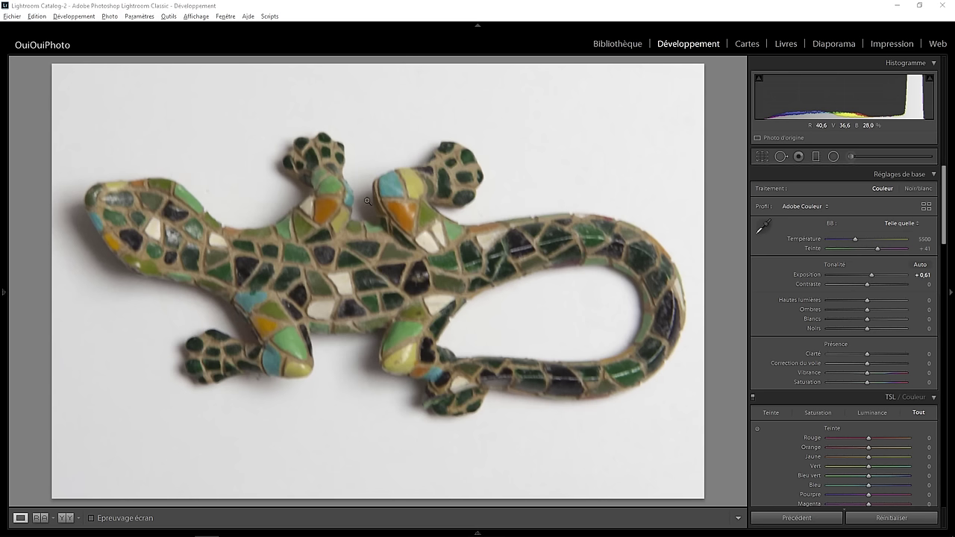
Send a 16-bit ProPhoto TIFF copy with Lightroom corrections to Topaz AI Sharpen.
right_click(346, 238)
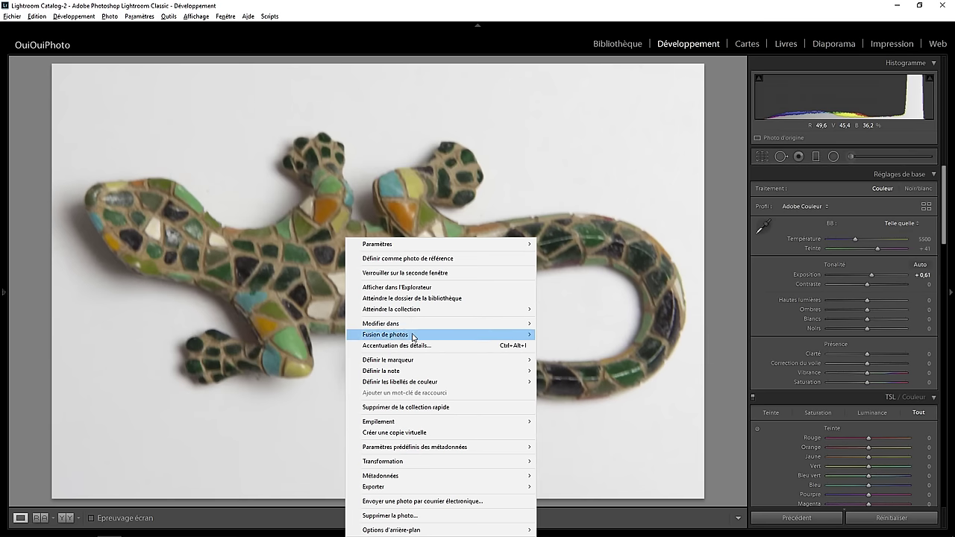
mouse_move(441, 323)
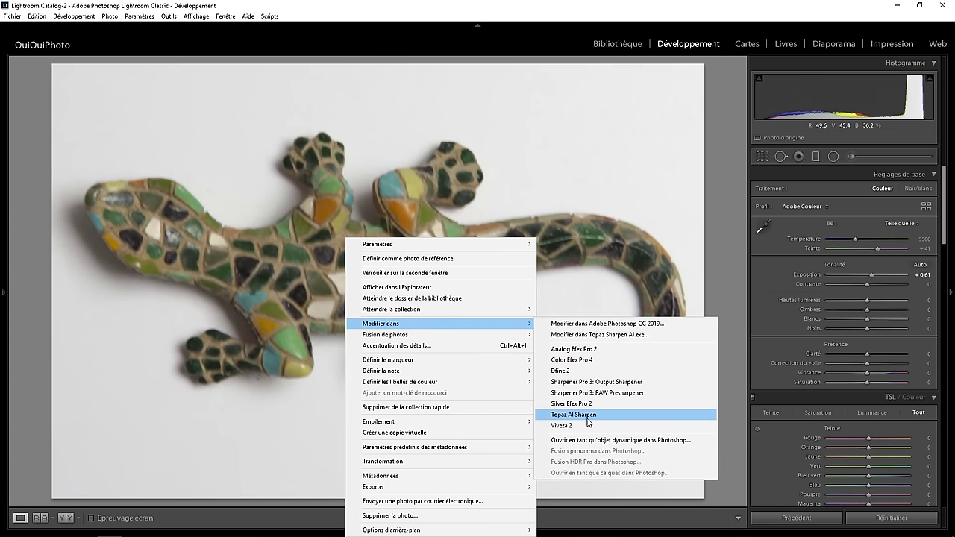
left_click(573, 415)
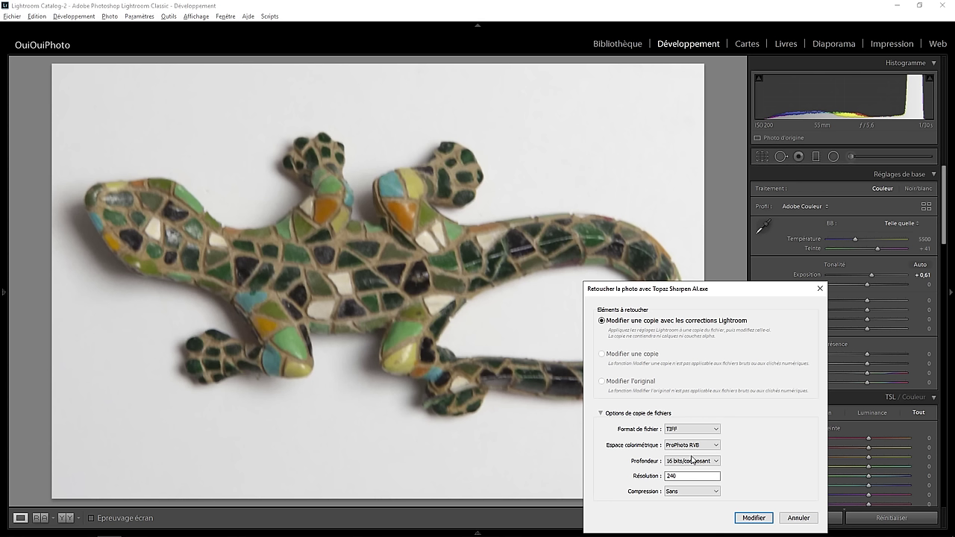
left_click(752, 518)
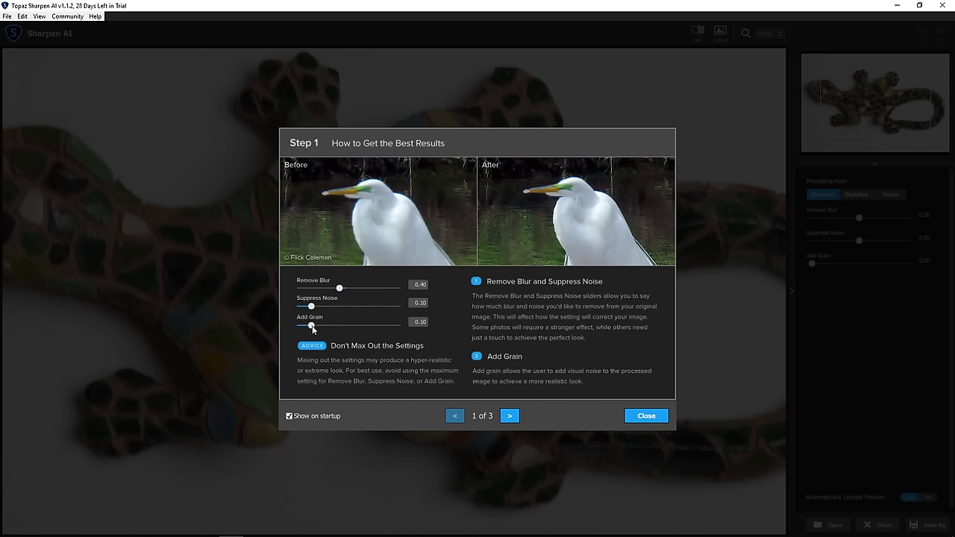
Advance through and close Topaz Sharpen AI's 'How to Get the Best Results' guide.
left_click(509, 417)
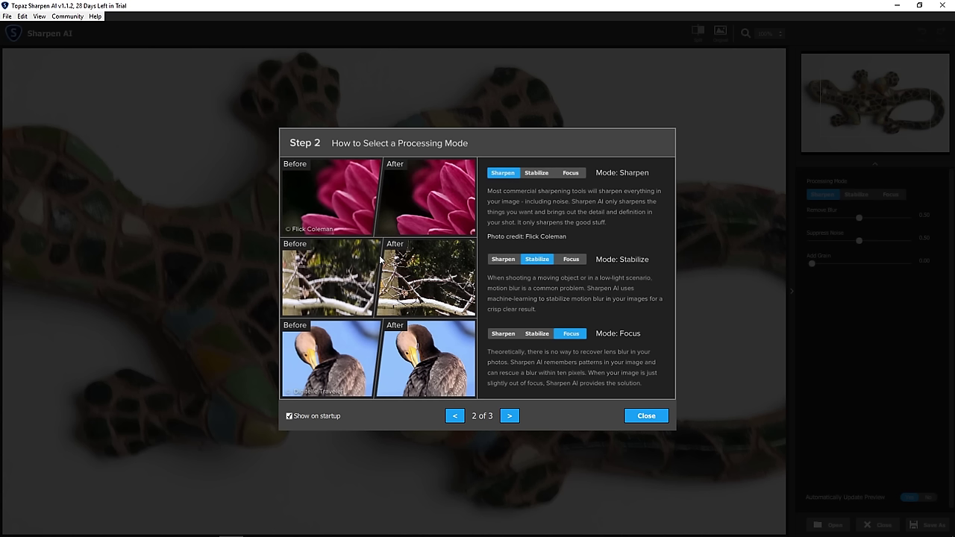
left_click(646, 417)
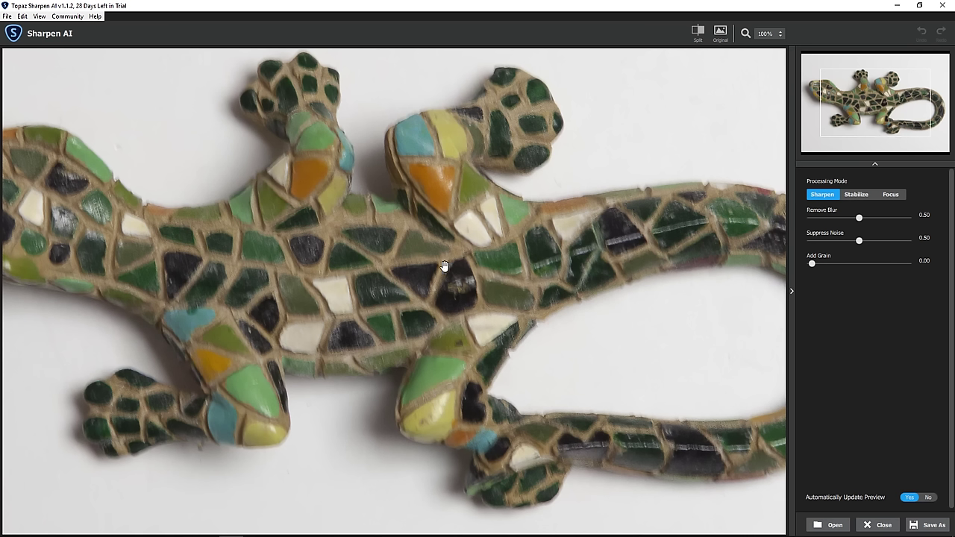
Turn on Split view, sweep the divider across the lizard, and choose Stabilize mode.
left_click(697, 32)
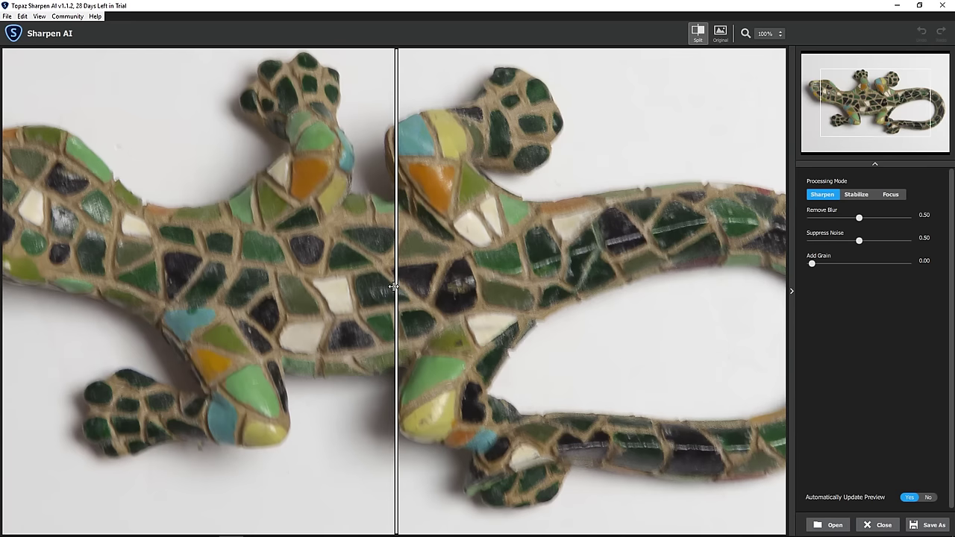
mouse_move(395, 287)
left_mouse_down()
mouse_move(515, 283)
mouse_move(264, 309)
mouse_move(196, 305)
mouse_move(441, 302)
mouse_move(211, 299)
mouse_move(544, 284)
mouse_move(369, 276)
mouse_move(405, 266)
left_mouse_up()
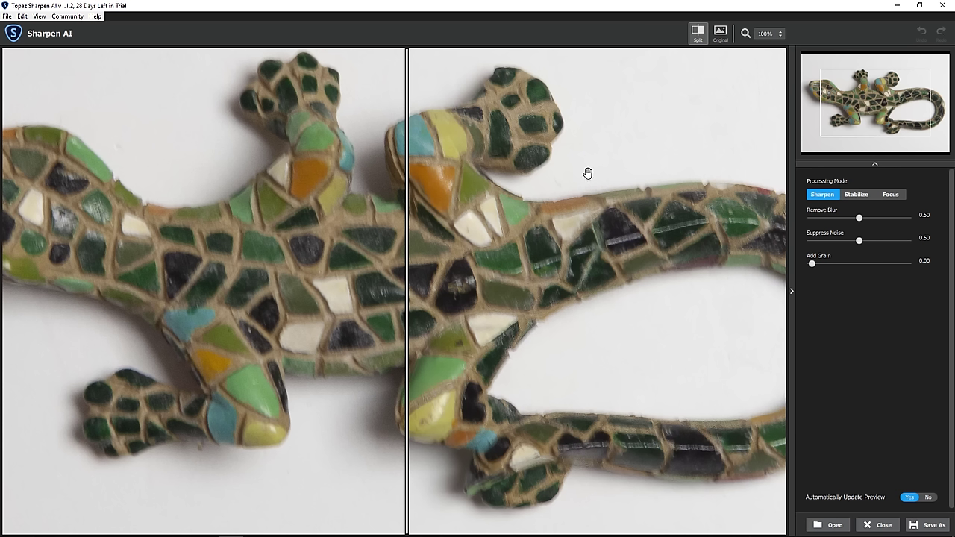
left_click(858, 196)
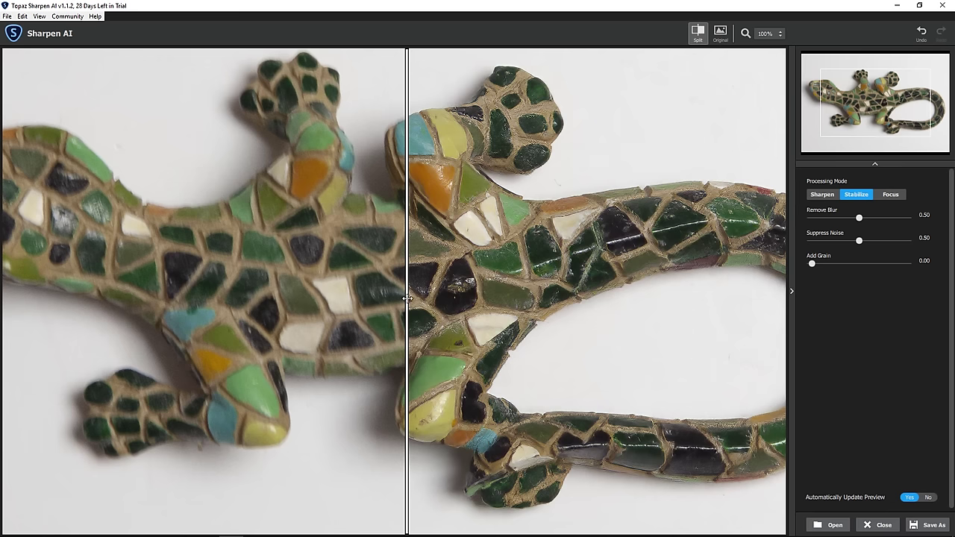
mouse_move(407, 298)
left_mouse_down()
mouse_move(589, 298)
mouse_move(105, 295)
mouse_move(396, 281)
left_mouse_up()
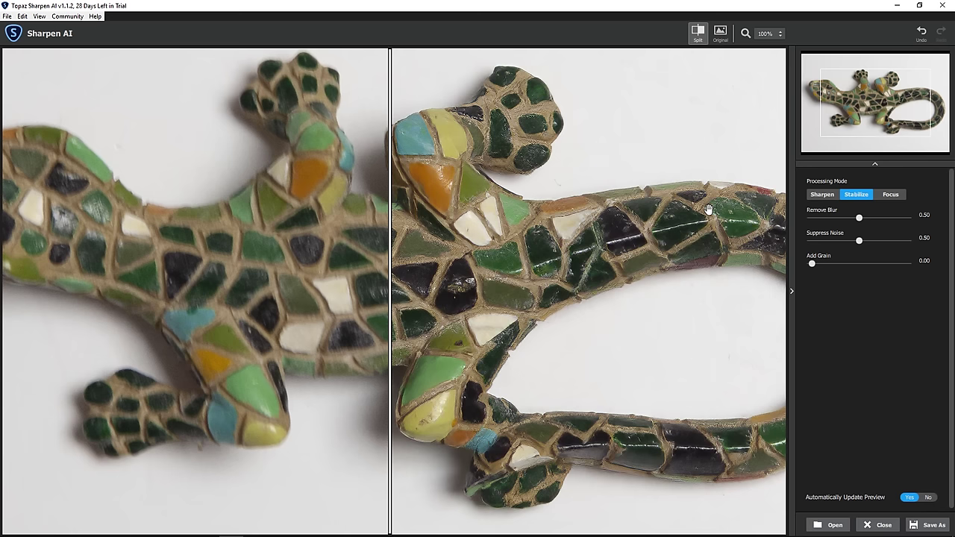
left_click_drag(391, 292, 759, 279)
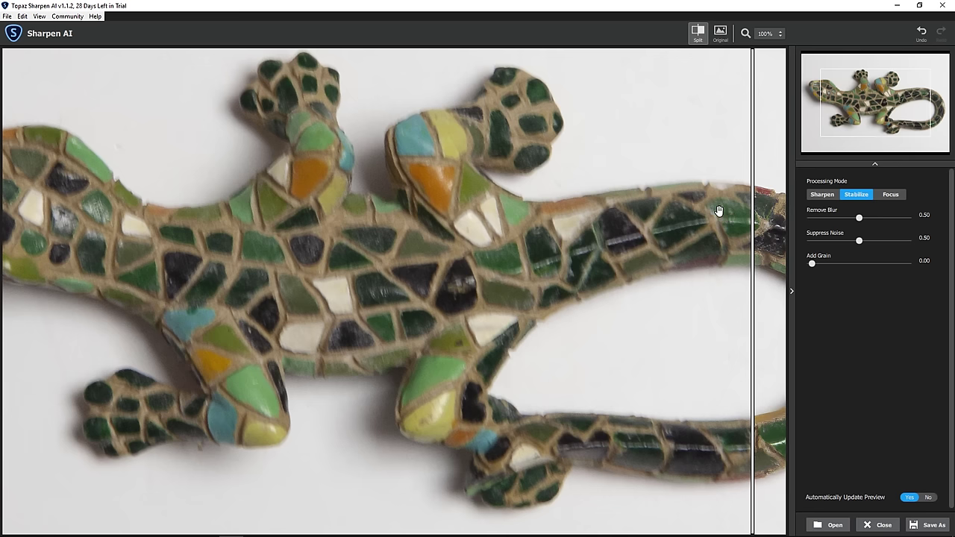
left_click_drag(754, 227, 684, 233)
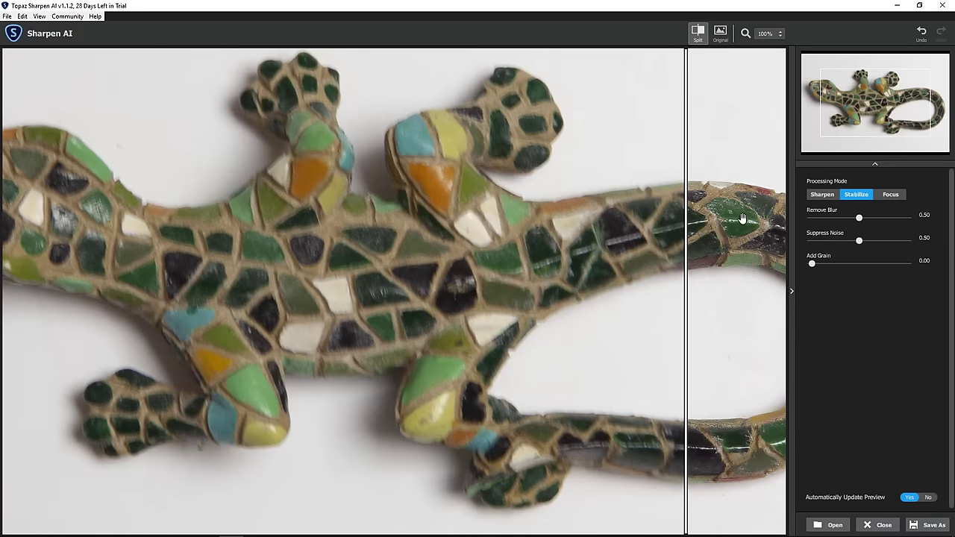
left_click_drag(677, 259, 635, 263)
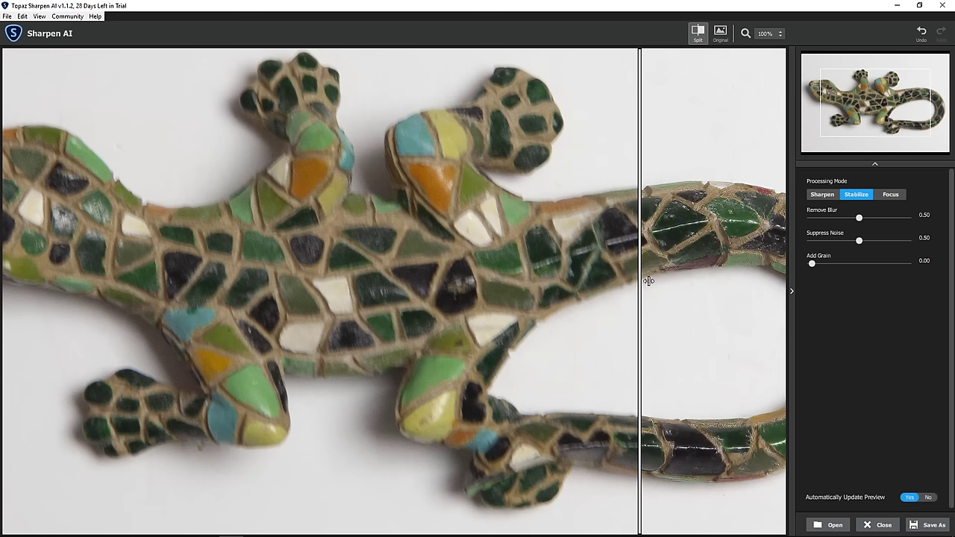
left_click_drag(636, 289, 356, 297)
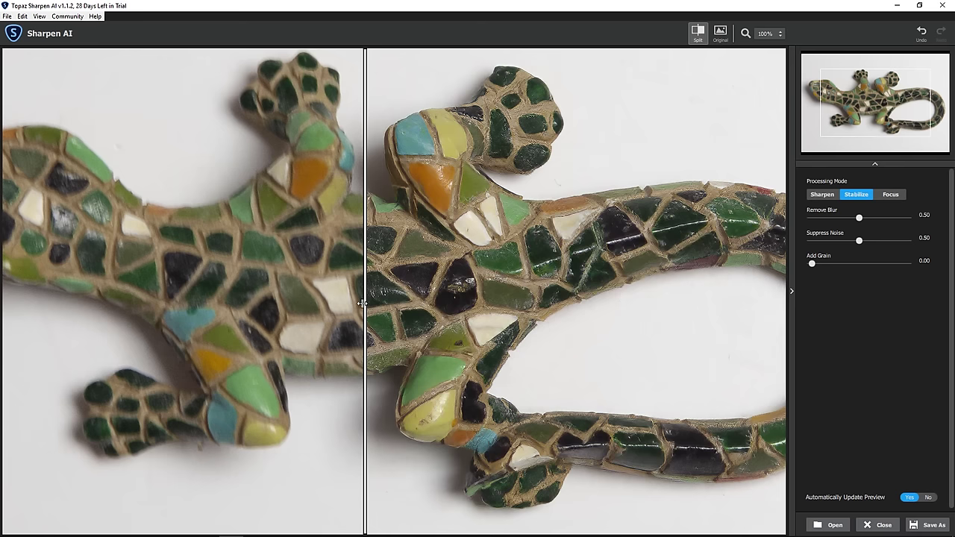
mouse_move(365, 303)
left_mouse_down()
mouse_move(225, 297)
mouse_move(399, 303)
mouse_move(291, 307)
left_mouse_up()
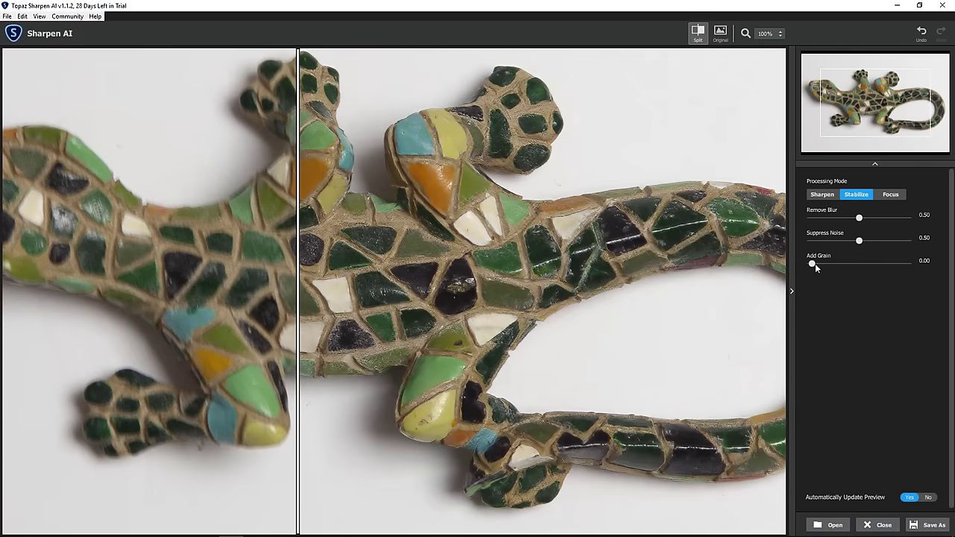
Set Add Grain to about 0.42 and Remove Blur to 0.70, then refresh the preview.
mouse_move(812, 264)
left_mouse_down()
mouse_move(924, 266)
mouse_move(822, 270)
mouse_move(902, 269)
left_mouse_up()
mouse_move(844, 275)
left_mouse_down()
mouse_move(813, 270)
mouse_move(909, 266)
mouse_move(846, 266)
left_mouse_up()
mouse_move(813, 265)
left_mouse_down()
mouse_move(936, 270)
mouse_move(809, 268)
mouse_move(866, 264)
mouse_move(853, 266)
left_mouse_up()
left_click(880, 214)
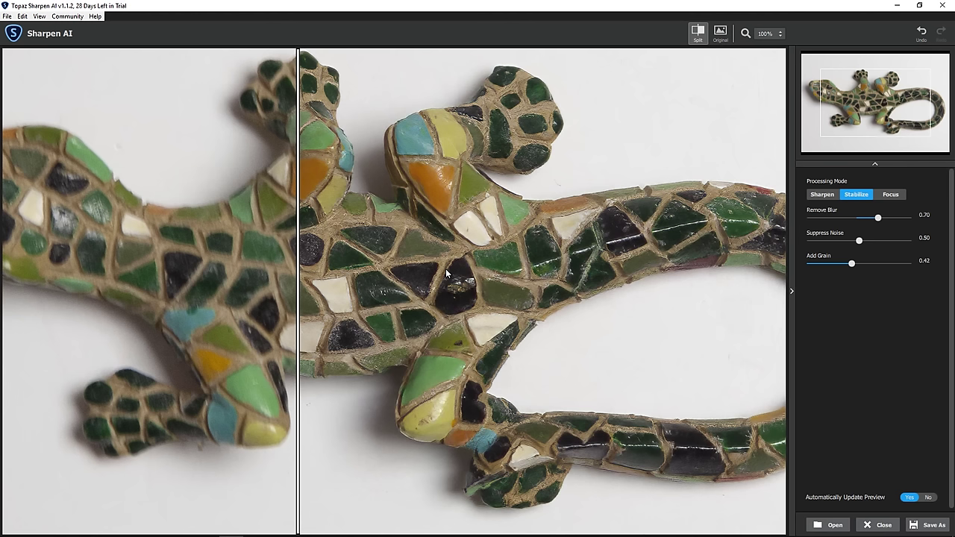
Try Remove Blur at 0.60 and 0.70, then settle on 0.50 while comparing halves.
mouse_move(292, 285)
left_mouse_down()
mouse_move(617, 279)
mouse_move(304, 275)
mouse_move(737, 258)
mouse_move(198, 273)
mouse_move(228, 273)
left_mouse_up()
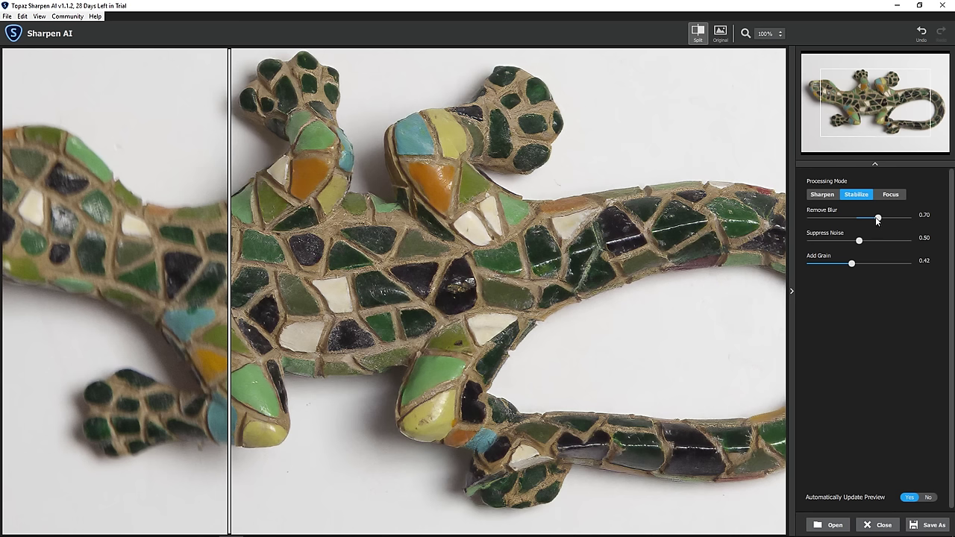
left_click_drag(878, 220, 854, 220)
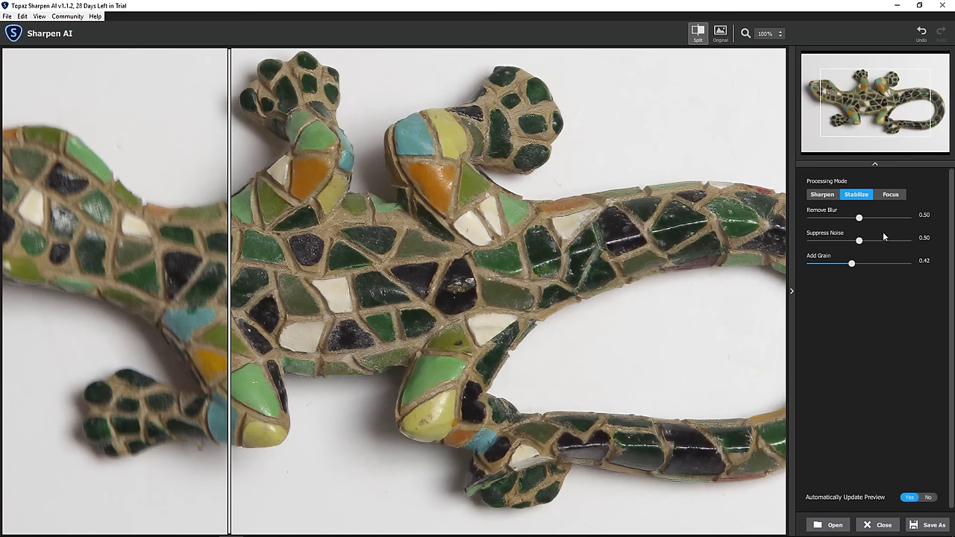
left_click_drag(862, 220, 878, 219)
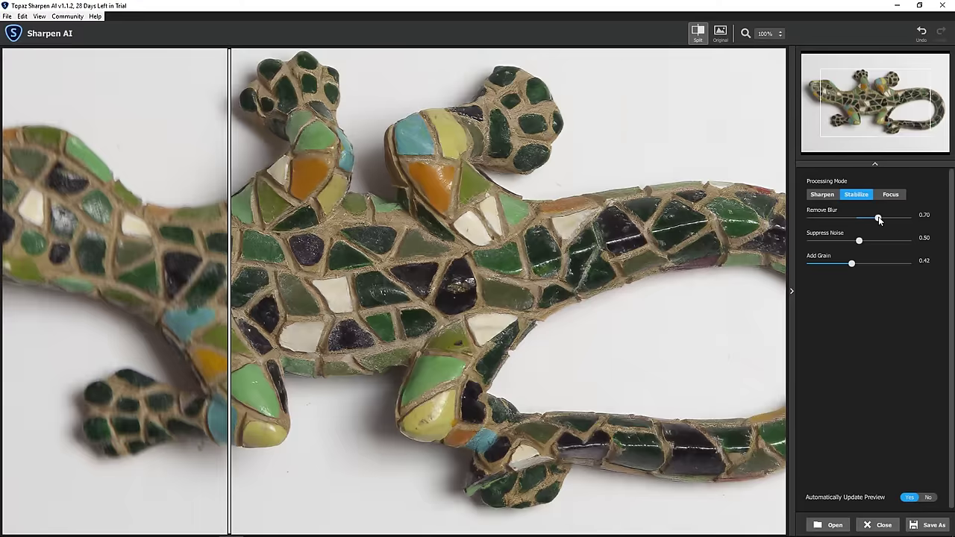
left_click_drag(879, 219, 858, 219)
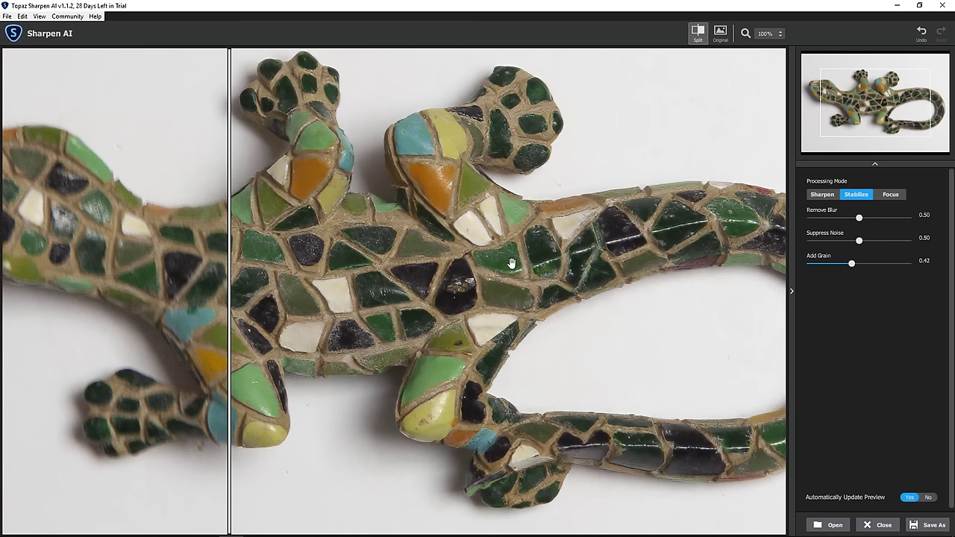
left_click_drag(462, 288, 383, 301)
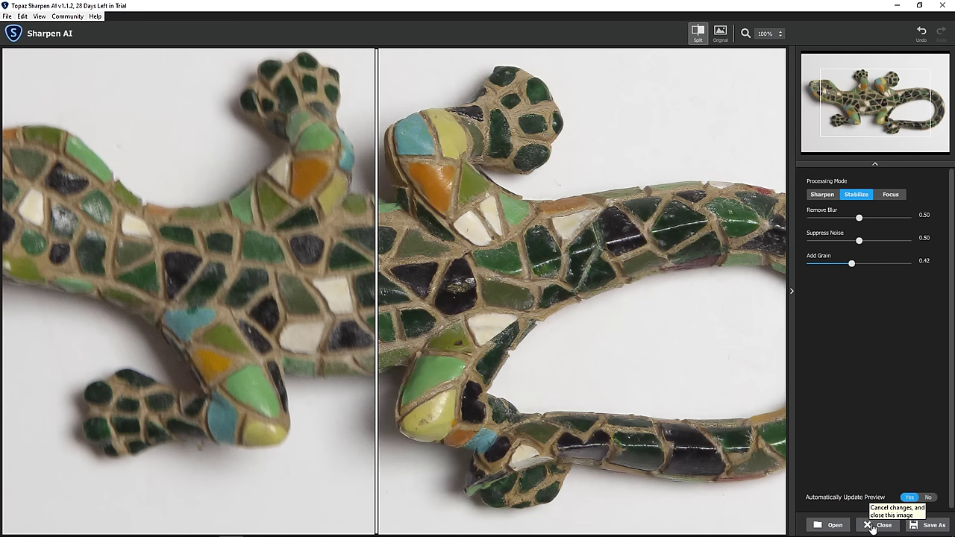
Save the stabilized lizard as a 16-bit, LZW-compressed, sRGB TIF.
left_click(932, 527)
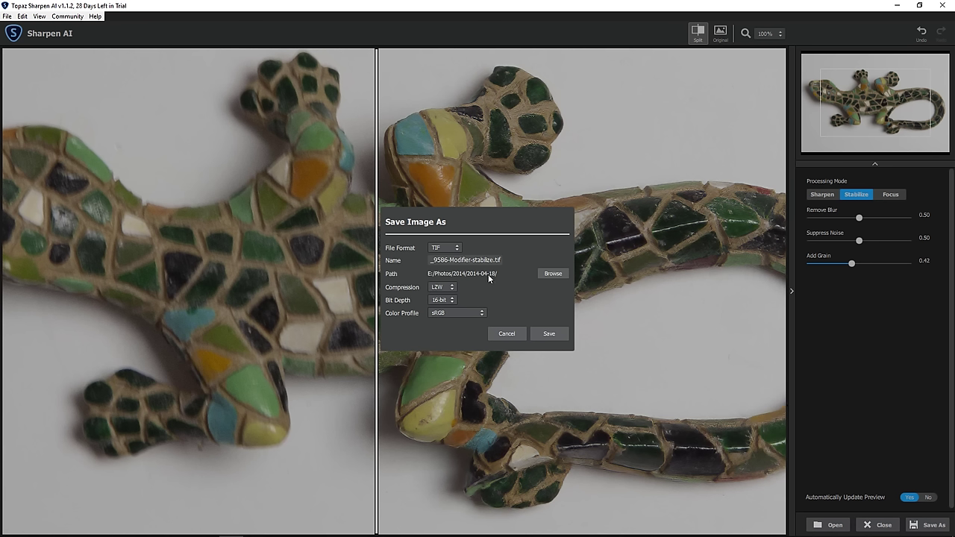
left_click(549, 336)
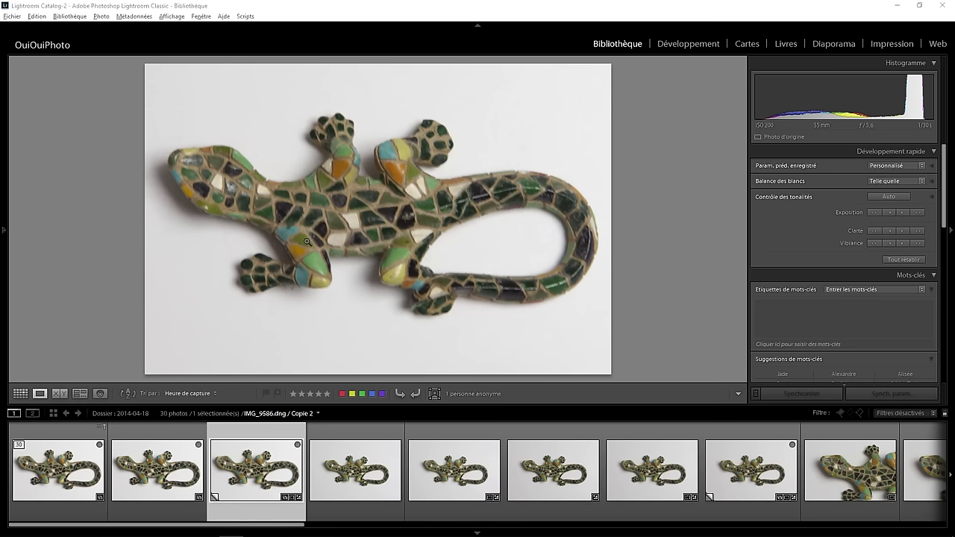
View the PSD and TIF versions, then multi-select the Modifier-2 PSD and dng copy.
left_click(157, 472)
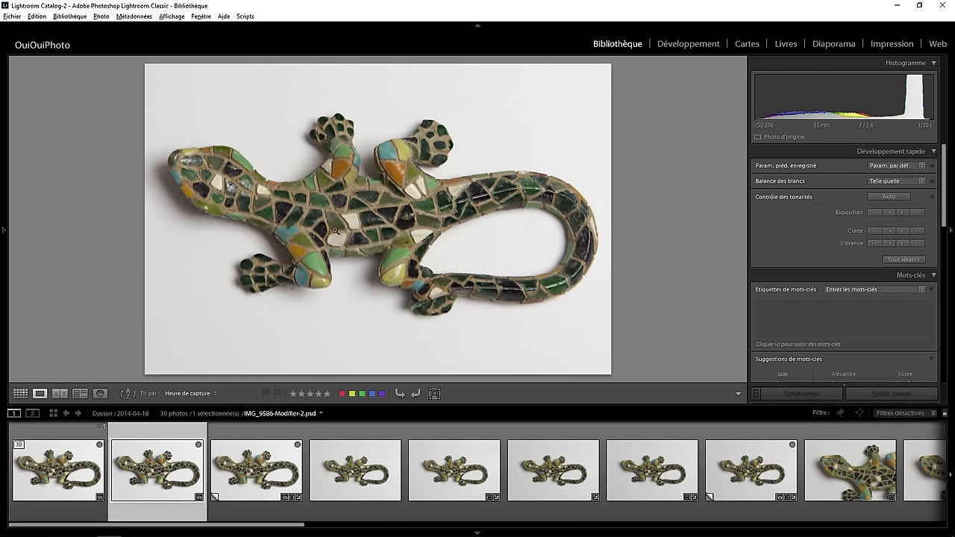
left_click(45, 472)
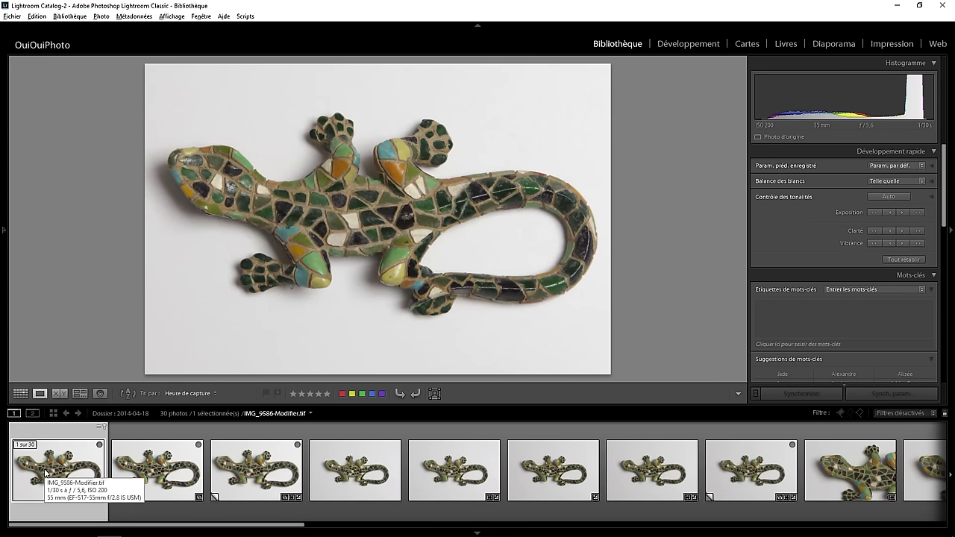
left_click(143, 517)
left_click(256, 517, "ctrl")
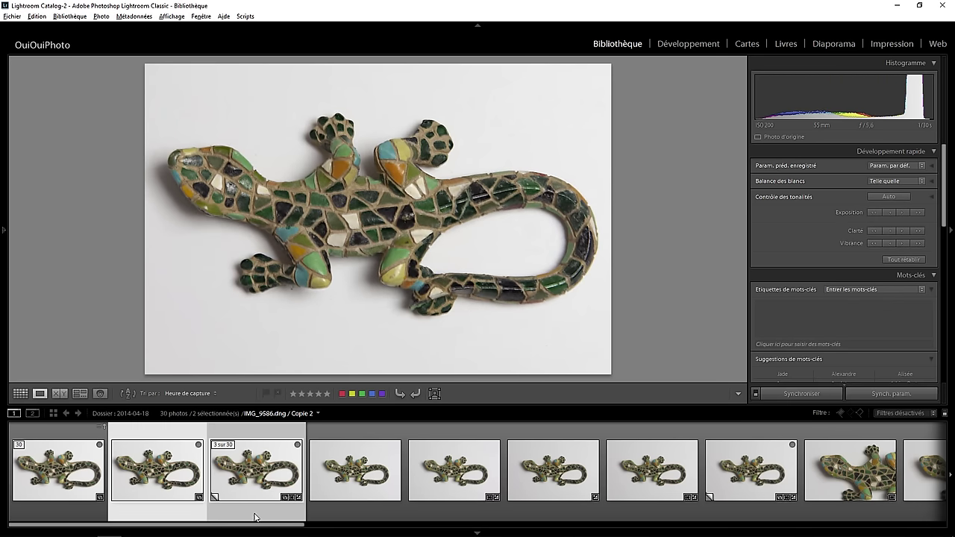
Compare the PSD and dng lizards at 1:1 across body, legs and head, then return to Loupe.
left_click(57, 394)
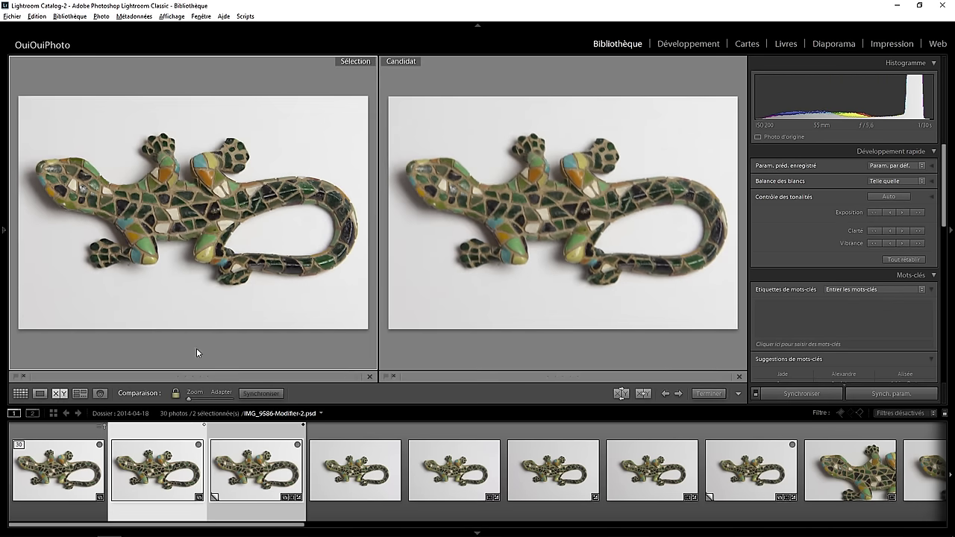
left_click(252, 199)
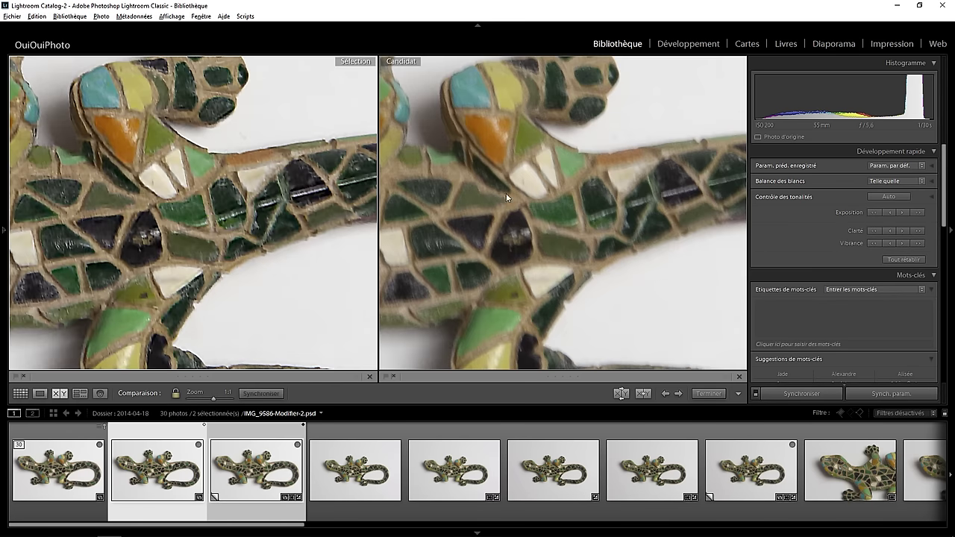
key("Down")
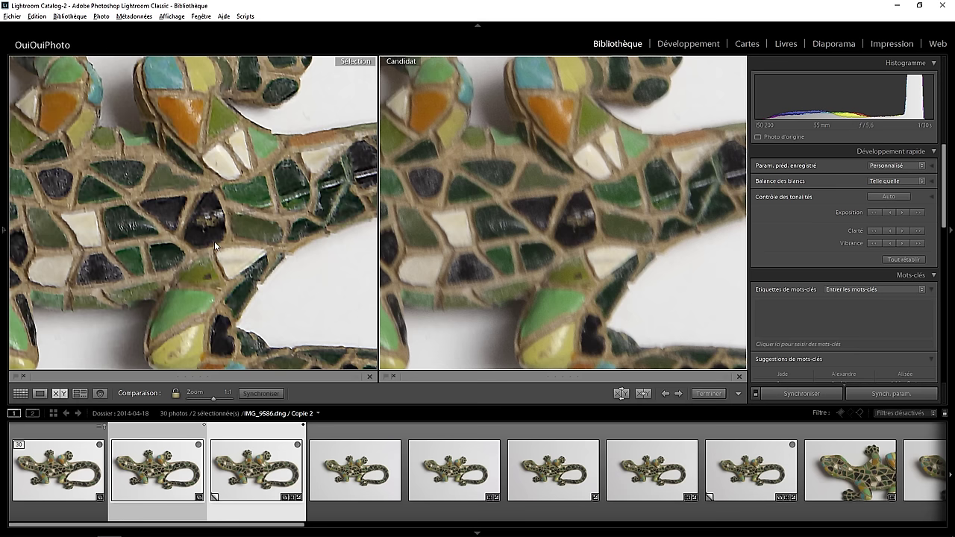
key("Down")
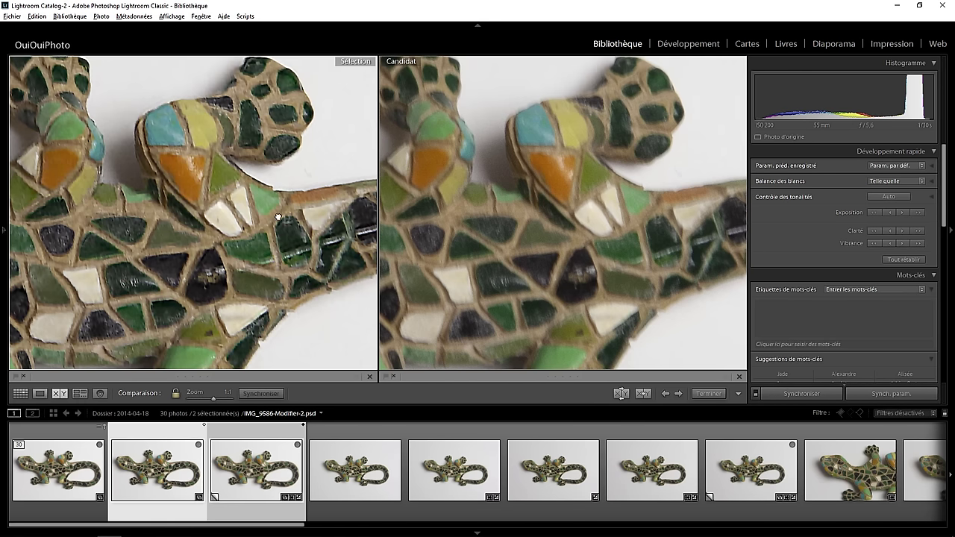
left_click_drag(274, 261, 257, 196)
left_click_drag(220, 252, 238, 196)
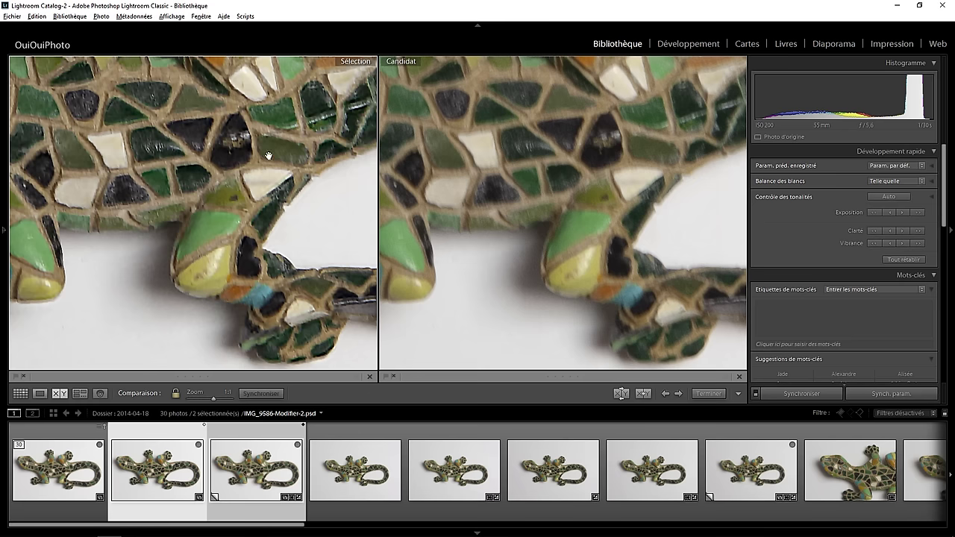
left_click_drag(266, 155, 261, 257)
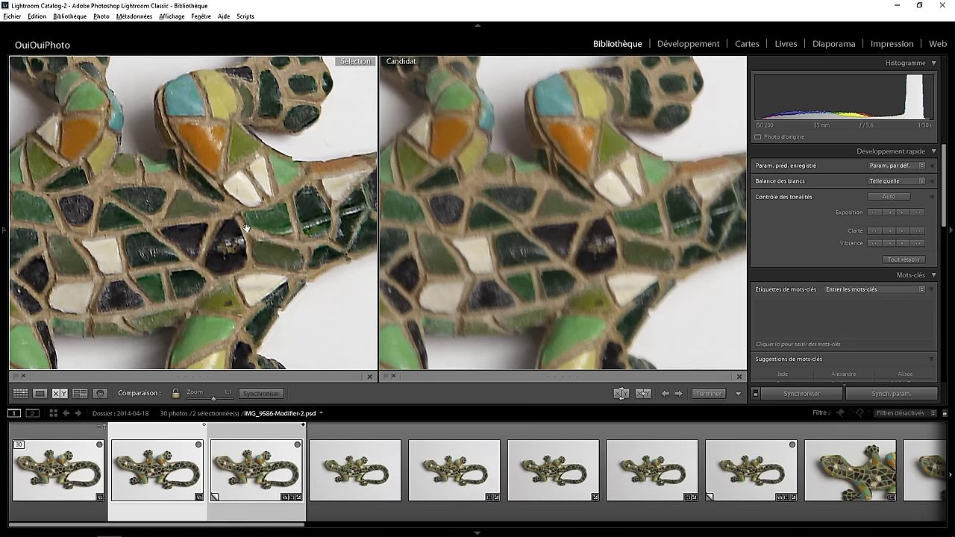
left_click(40, 393)
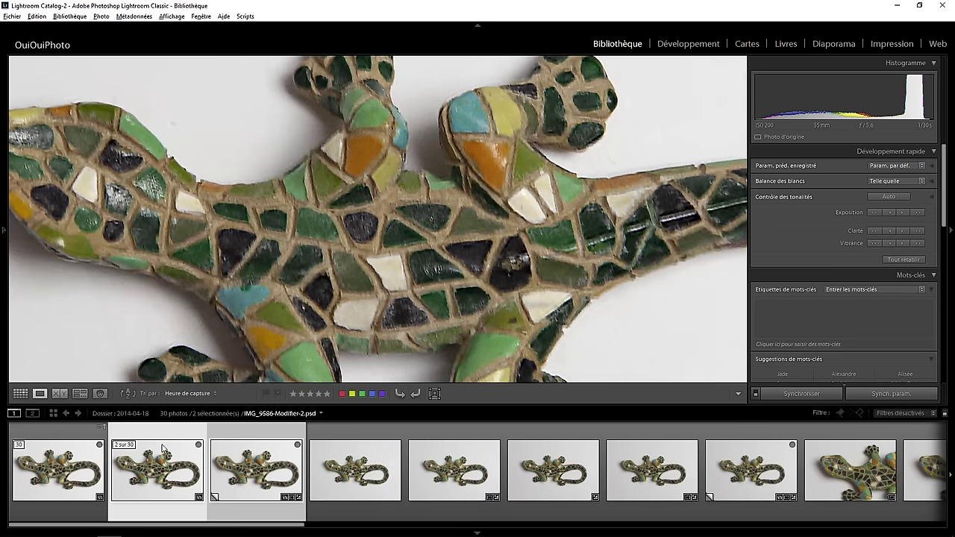
Compare IMG_9586-Modifier.tif with the Modifier-2 PSD on the lizard's head, then go back to Loupe.
left_click(160, 445)
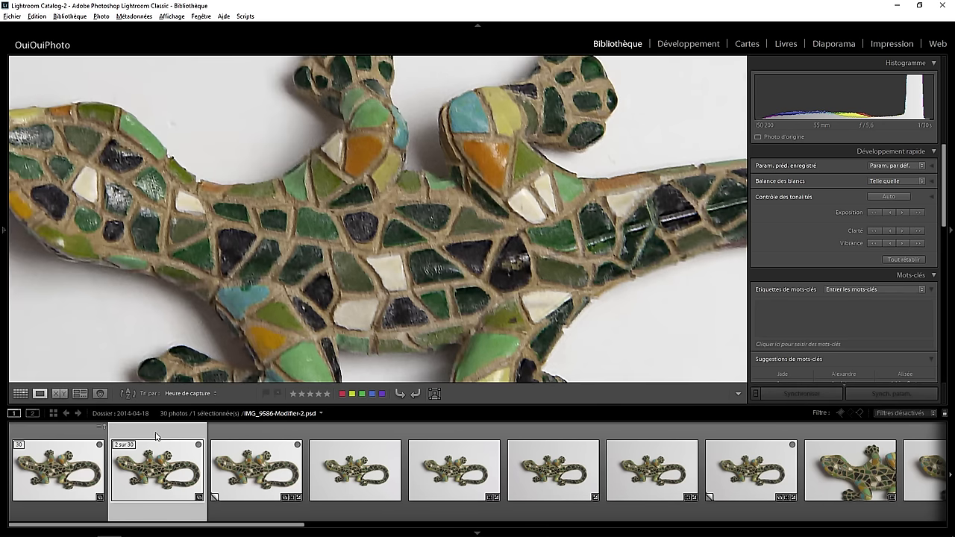
left_click(59, 438, "ctrl")
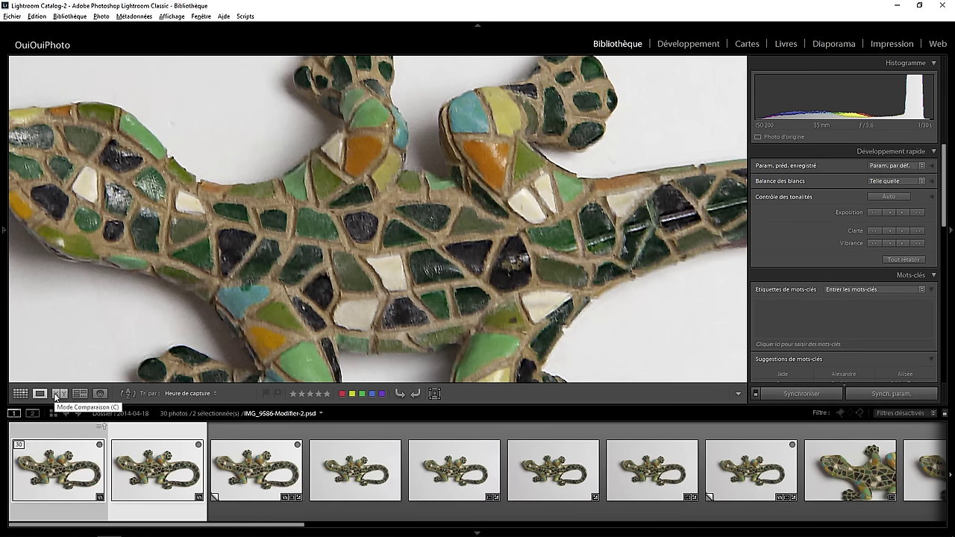
left_click(56, 394)
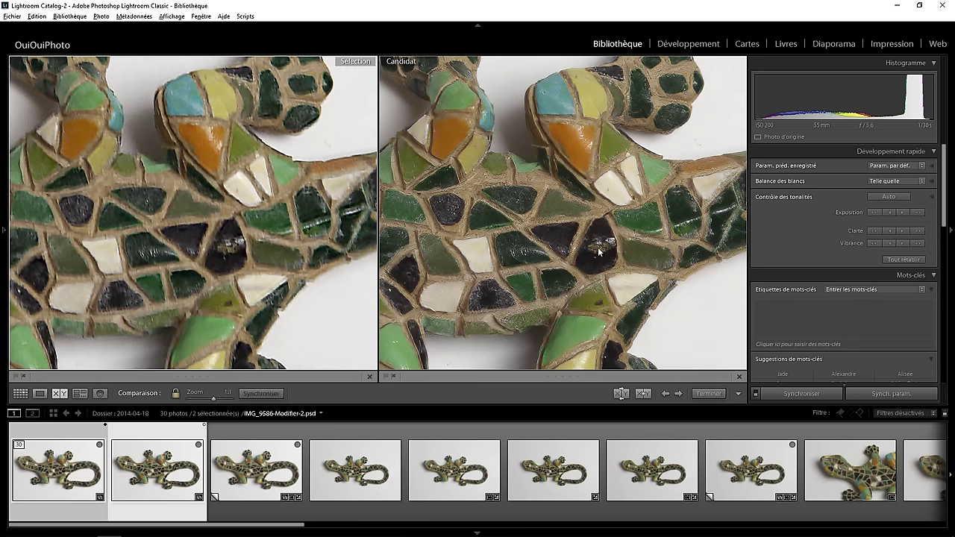
key("Left")
mouse_move(631, 241)
left_mouse_down()
mouse_move(579, 291)
mouse_move(547, 270)
left_mouse_up()
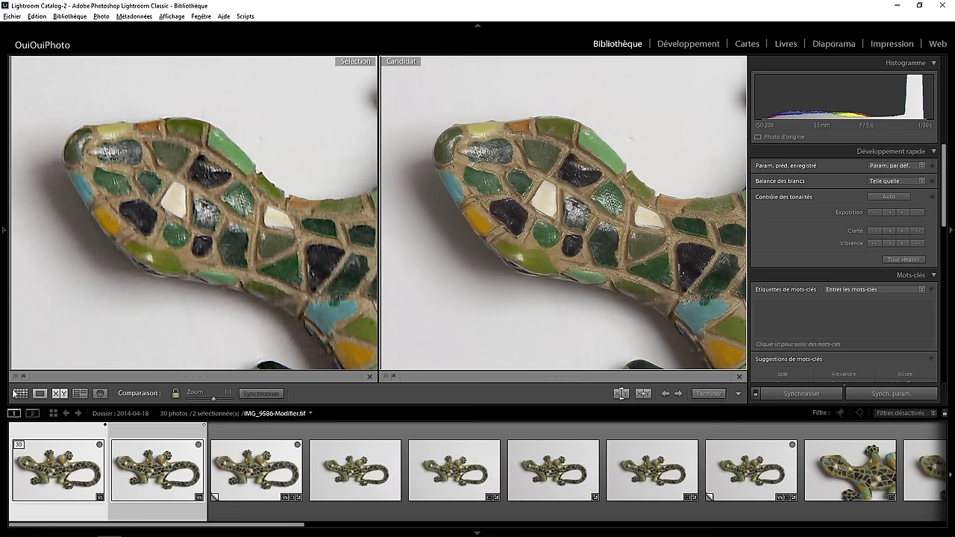
left_click(40, 394)
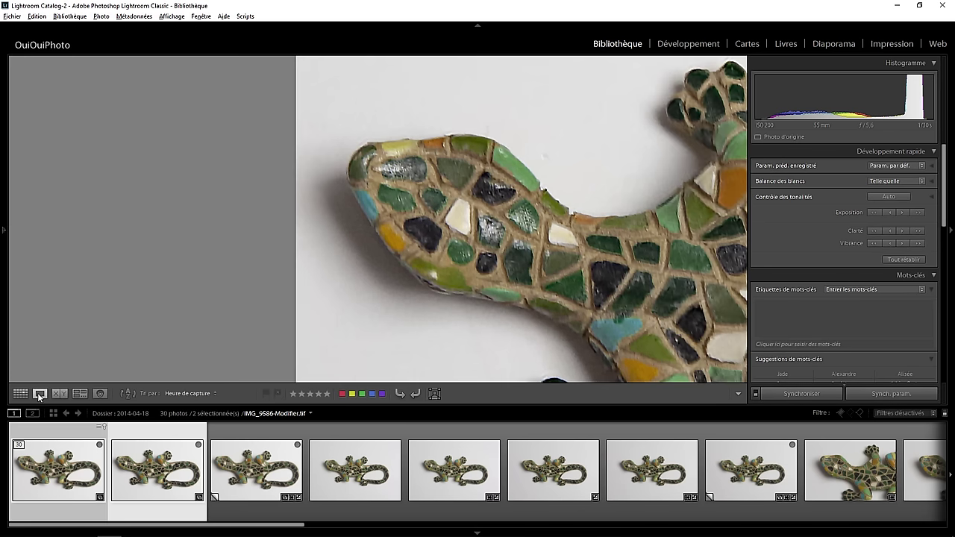
Select IMG_9586-Modifier.tif and its dng copy and compare them side by side.
left_click(52, 441)
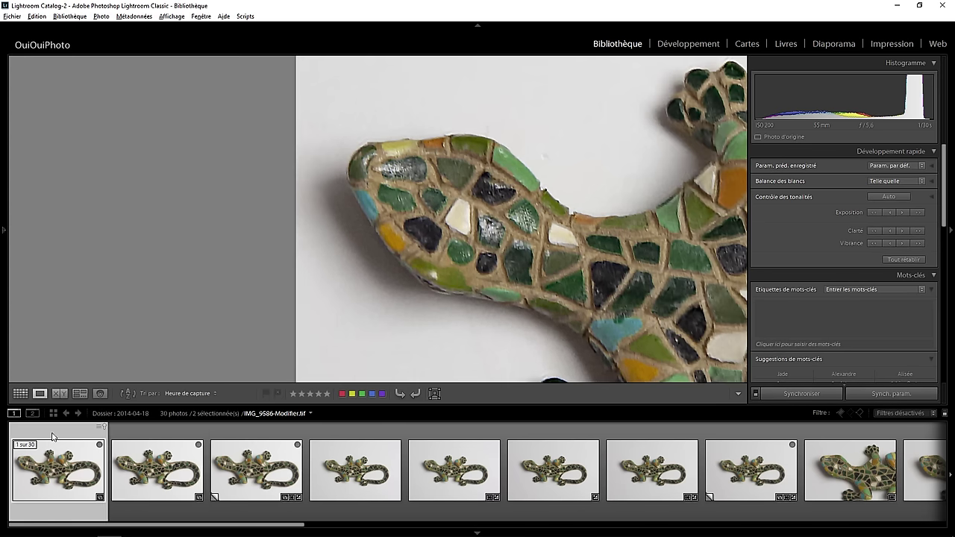
left_click(245, 436, "shift")
left_click(72, 435)
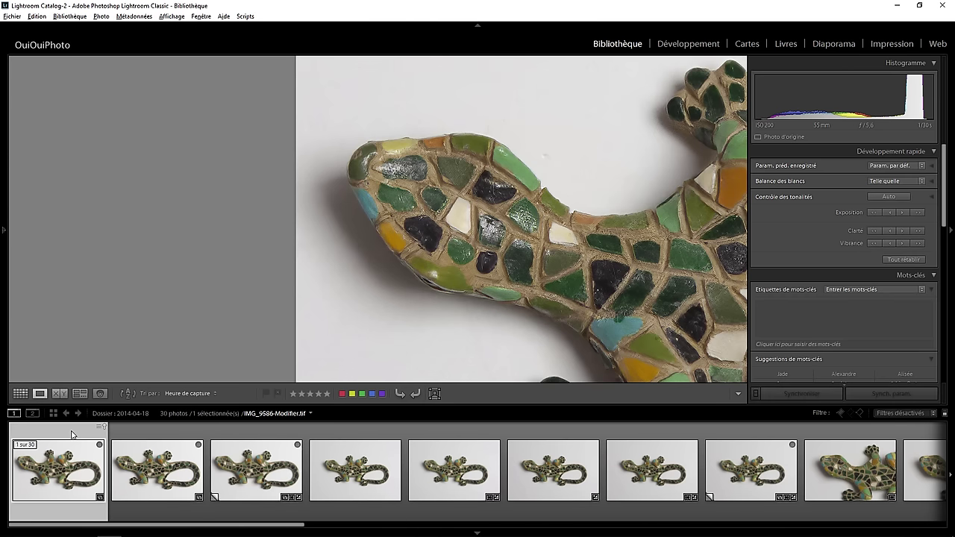
left_click(258, 435, "ctrl")
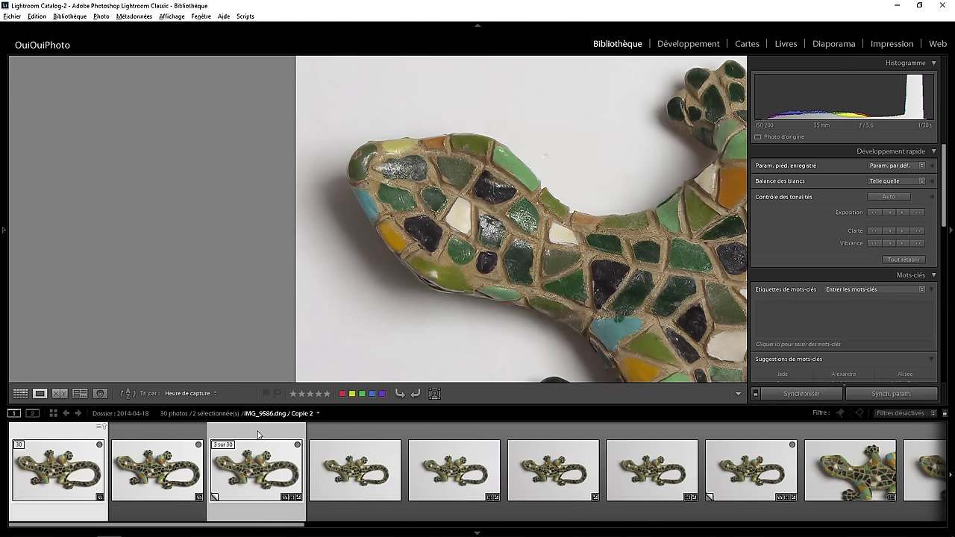
left_click(59, 394)
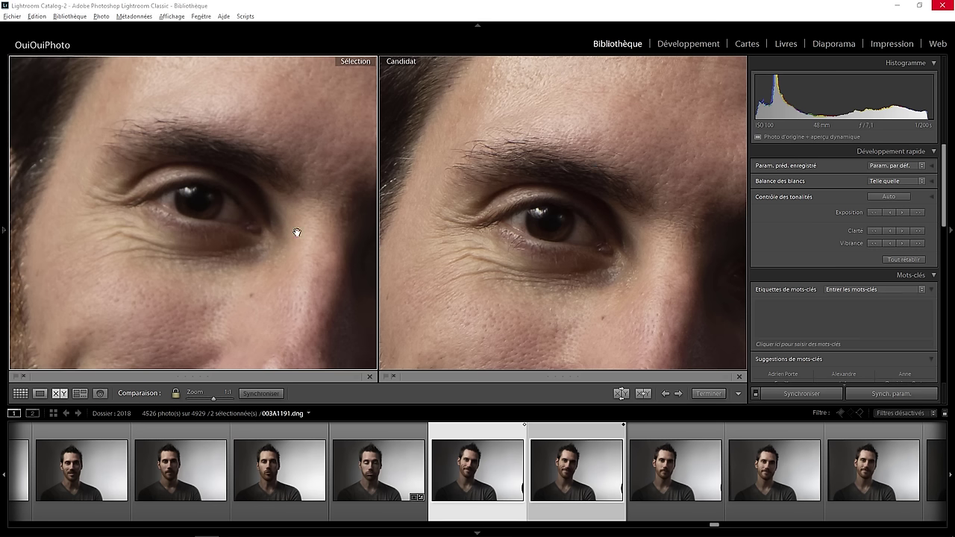
Edit a copy of the portrait with Lightroom corrections in Topaz Sharpen AI.
left_click(40, 394)
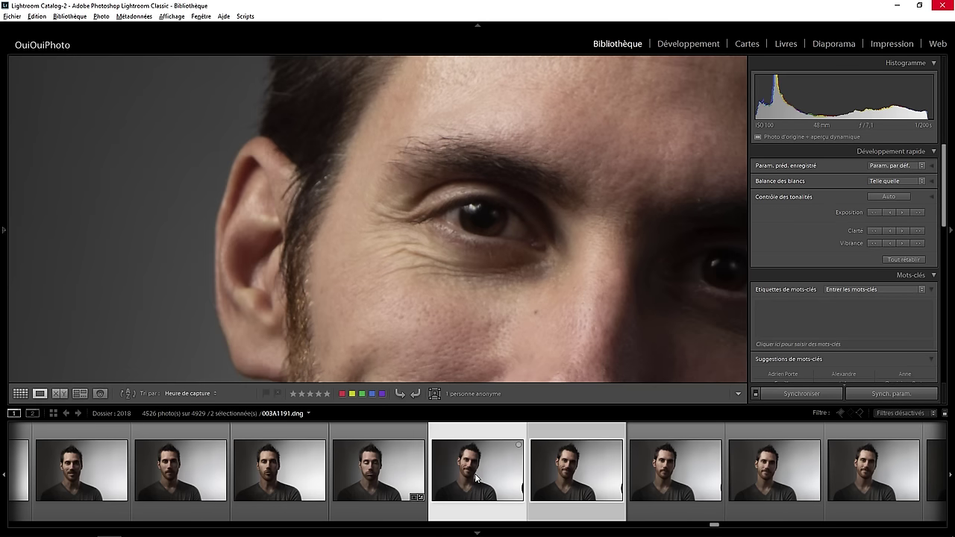
right_click(448, 148)
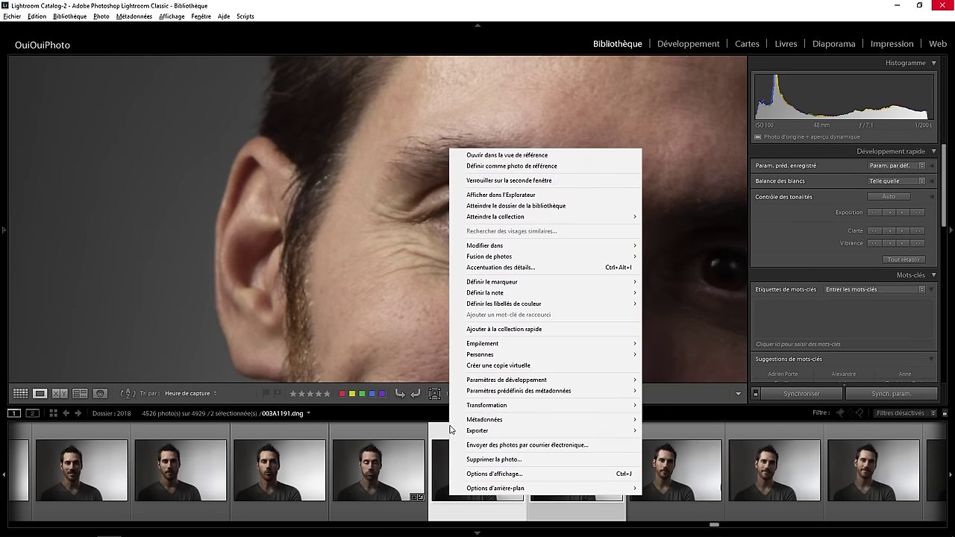
left_click(451, 508)
left_click(405, 512)
left_click(464, 512)
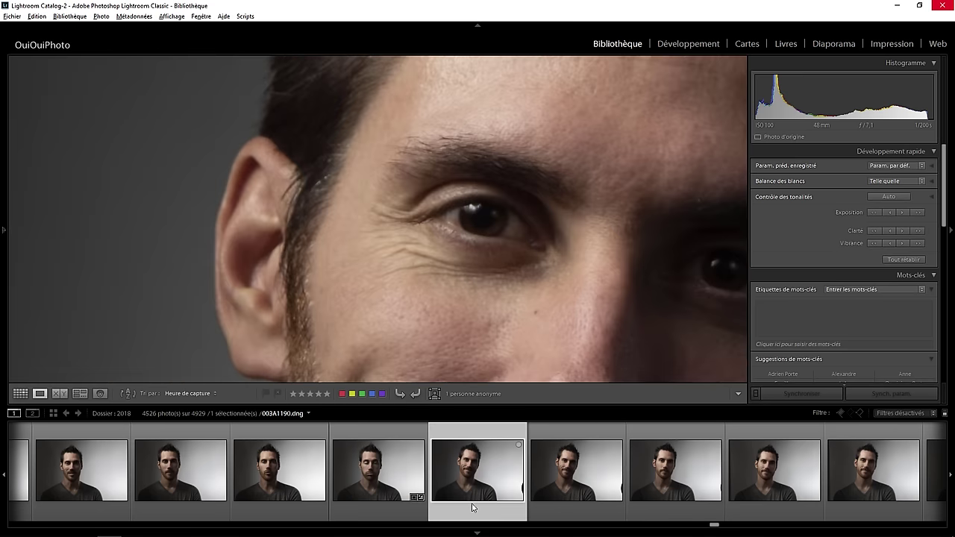
right_click(424, 203)
mouse_move(461, 287)
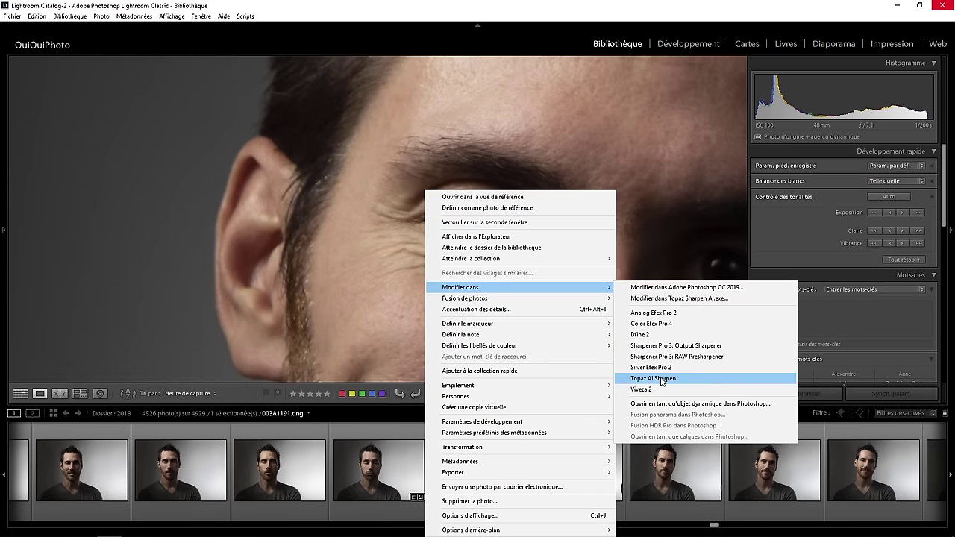
left_click(662, 379)
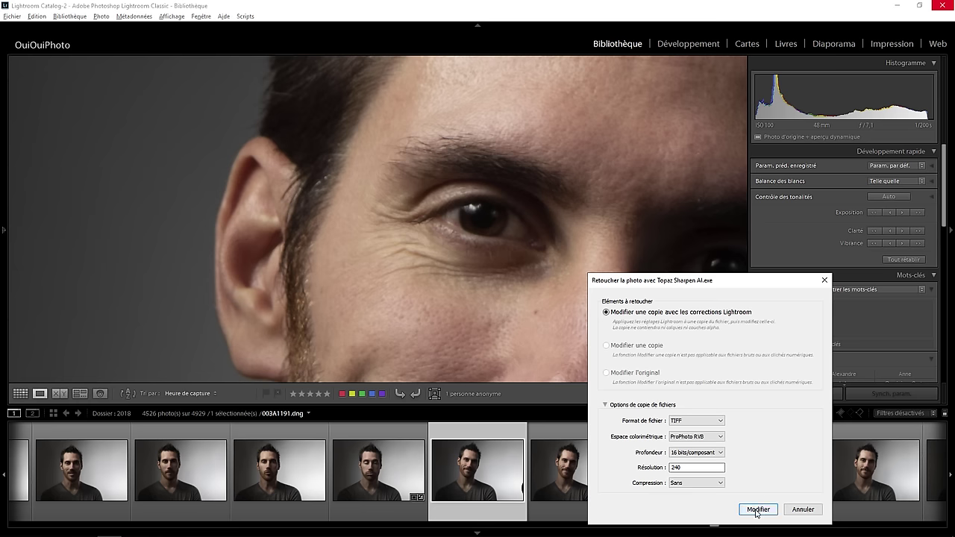
left_click(757, 510)
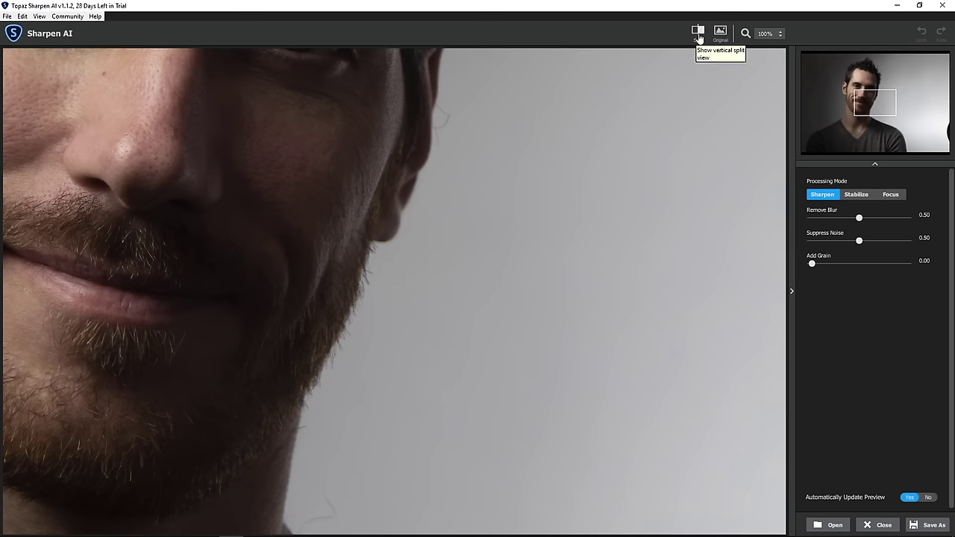
Show a split before/after view and choose Focus processing mode.
left_click(698, 34)
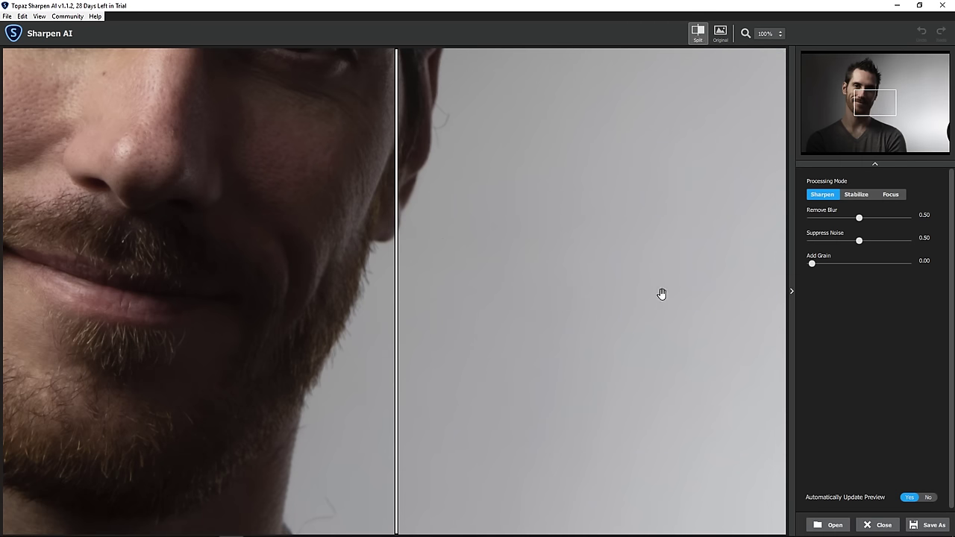
left_click(892, 195)
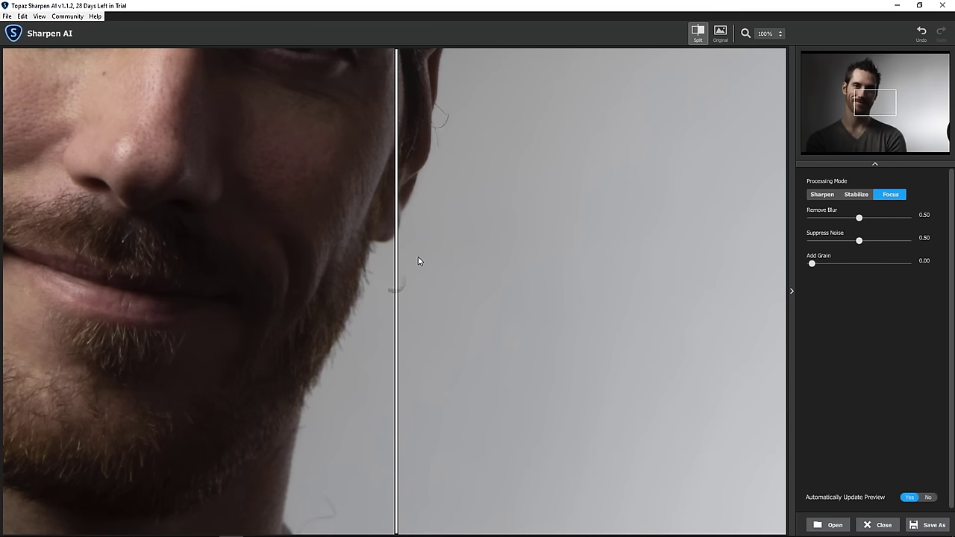
Pan over the eyes, nose and cheek, widening the original side of the split to compare.
mouse_move(290, 141)
left_mouse_down()
mouse_move(537, 364)
mouse_move(555, 324)
left_mouse_up()
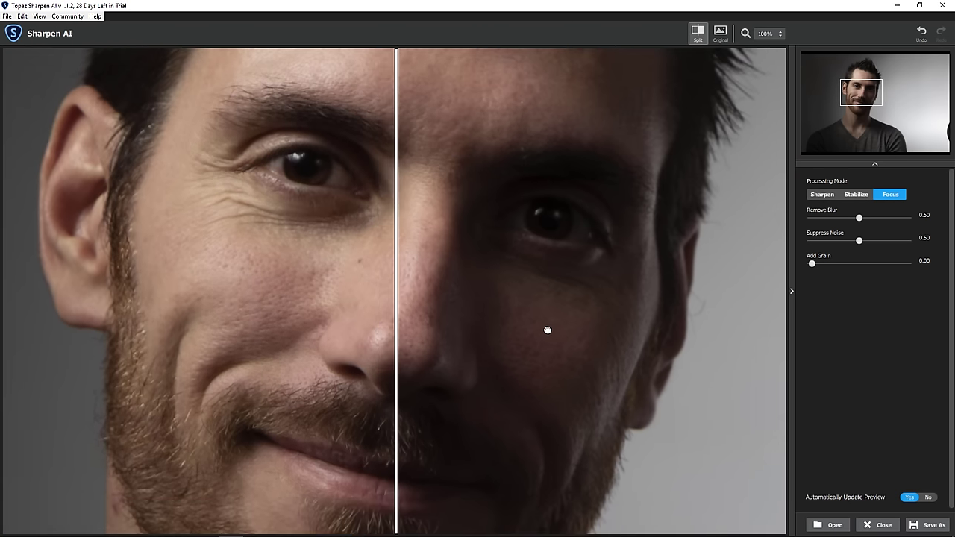
left_click_drag(548, 330, 522, 329)
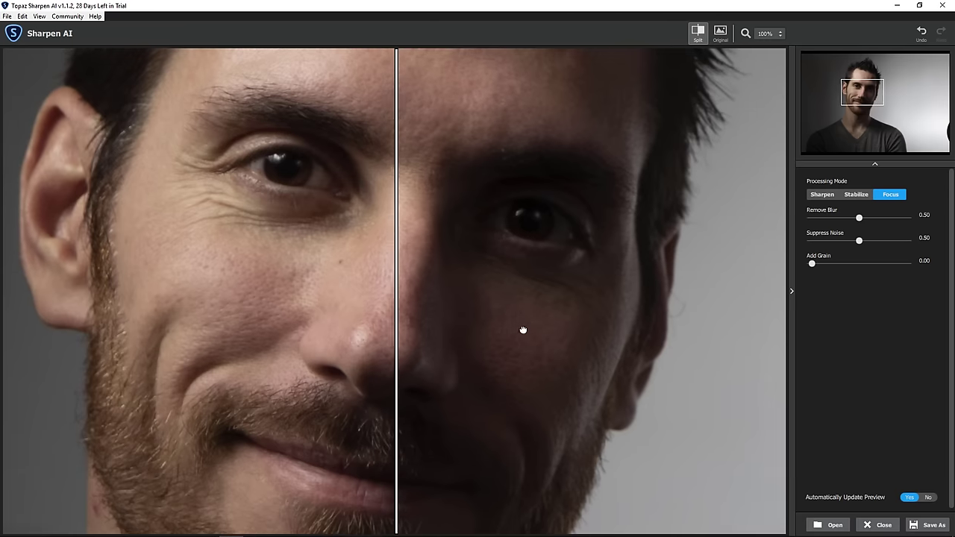
mouse_move(618, 333)
left_mouse_down()
mouse_move(723, 356)
mouse_move(746, 372)
mouse_move(659, 371)
mouse_move(748, 359)
left_mouse_up()
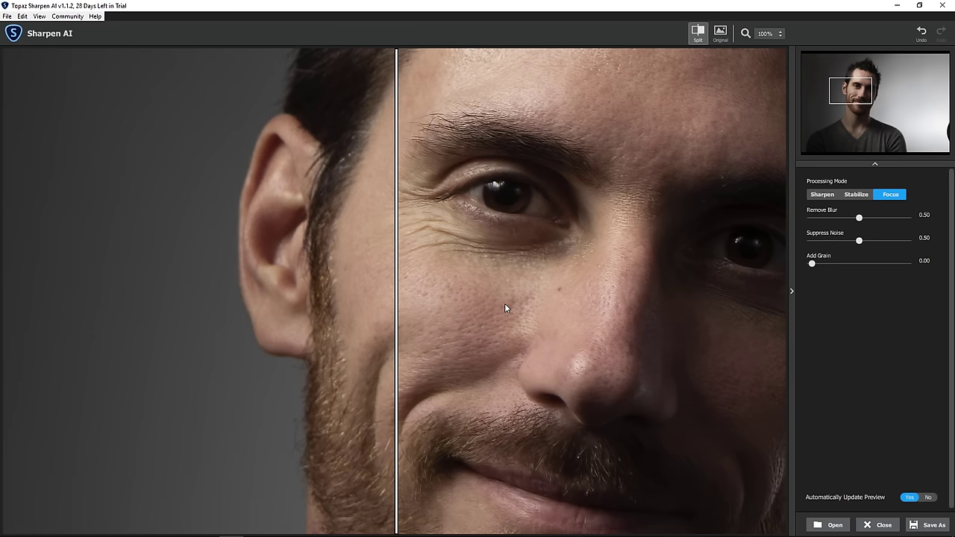
mouse_move(396, 312)
left_mouse_down()
mouse_move(642, 299)
mouse_move(366, 306)
mouse_move(411, 306)
mouse_move(398, 306)
left_mouse_up()
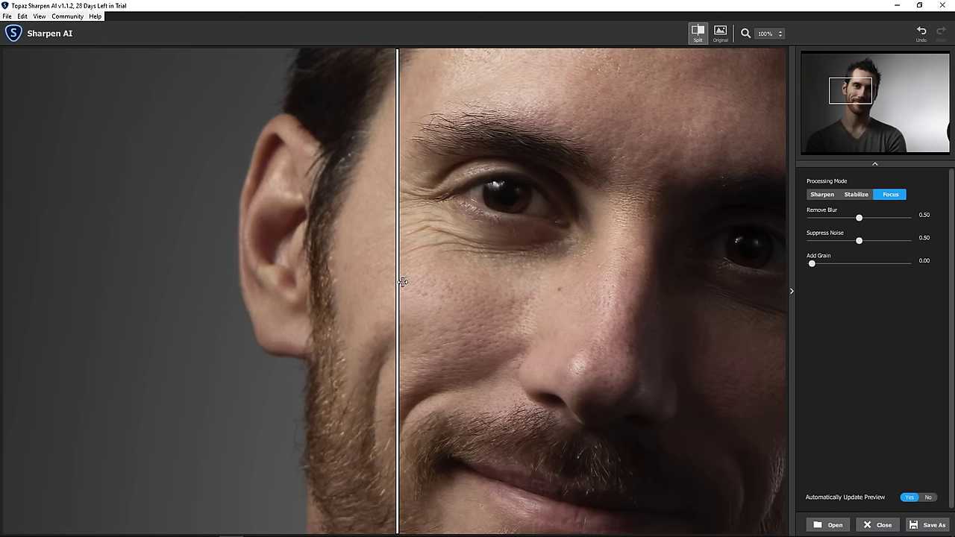
mouse_move(401, 279)
left_mouse_down()
mouse_move(749, 286)
mouse_move(595, 293)
mouse_move(672, 279)
mouse_move(223, 283)
mouse_move(354, 278)
mouse_move(209, 292)
mouse_move(631, 296)
mouse_move(425, 296)
mouse_move(549, 296)
mouse_move(406, 307)
left_mouse_up()
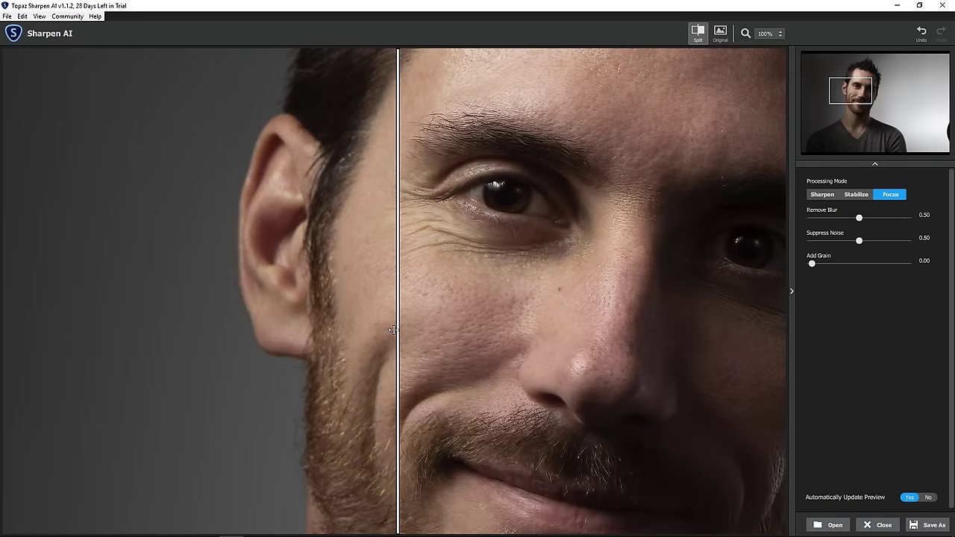
mouse_move(396, 331)
left_mouse_down()
mouse_move(631, 333)
mouse_move(385, 340)
left_mouse_up()
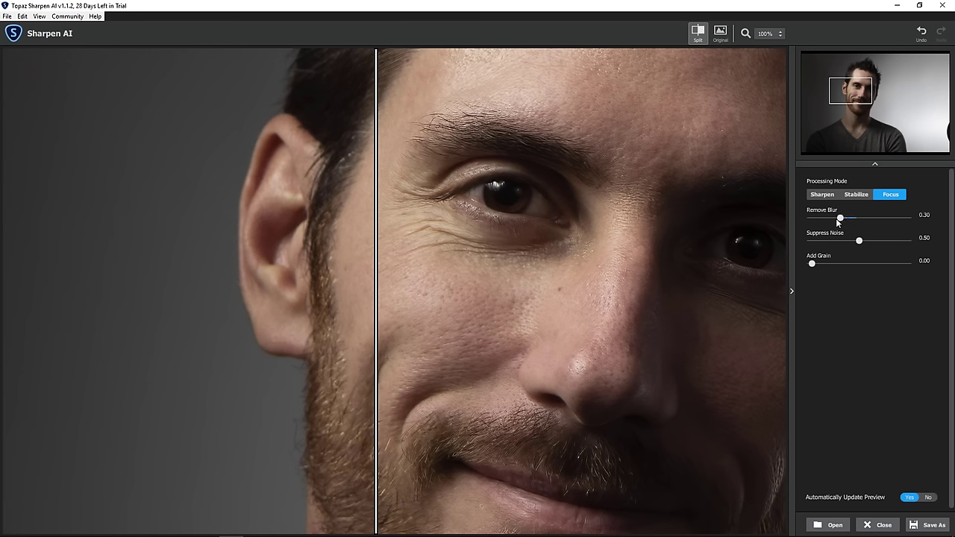
Reprocess with weaker Remove Blur and compare the sharpened and original halves of the face.
left_click(835, 218)
mouse_move(377, 304)
left_mouse_down()
mouse_move(367, 301)
mouse_move(622, 286)
mouse_move(409, 289)
mouse_move(694, 279)
mouse_move(390, 288)
mouse_move(384, 284)
mouse_move(570, 281)
mouse_move(409, 285)
mouse_move(363, 273)
mouse_move(620, 260)
mouse_move(389, 262)
left_mouse_up()
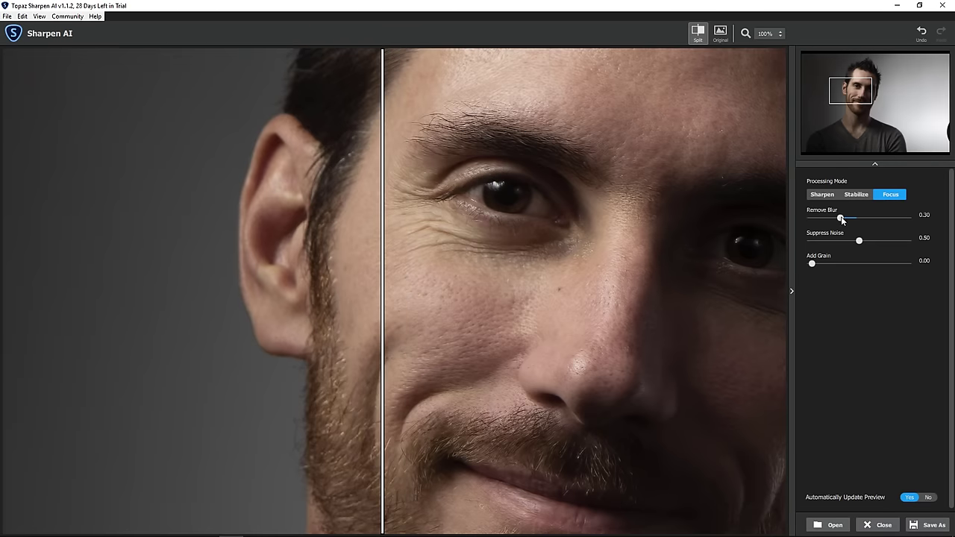
left_click_drag(841, 218, 860, 218)
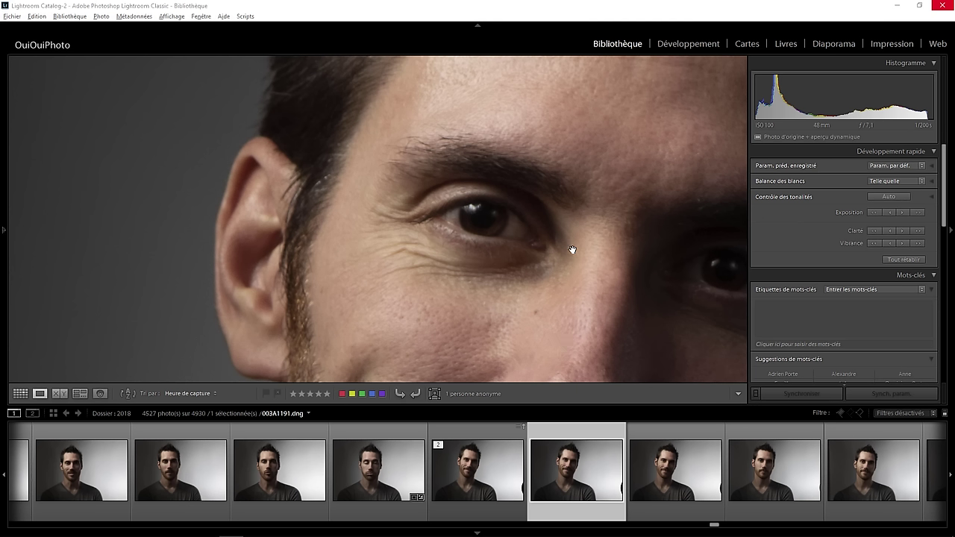
Compare 003A1191-Modifier.tif side by side with the original 003A1191 raw photo.
mouse_move(576, 471)
left_click(681, 474)
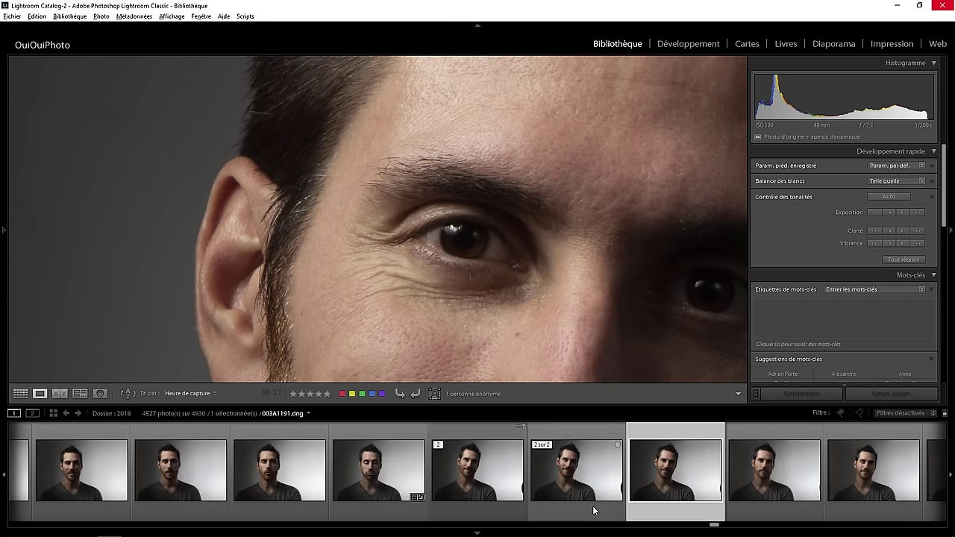
left_click(584, 480)
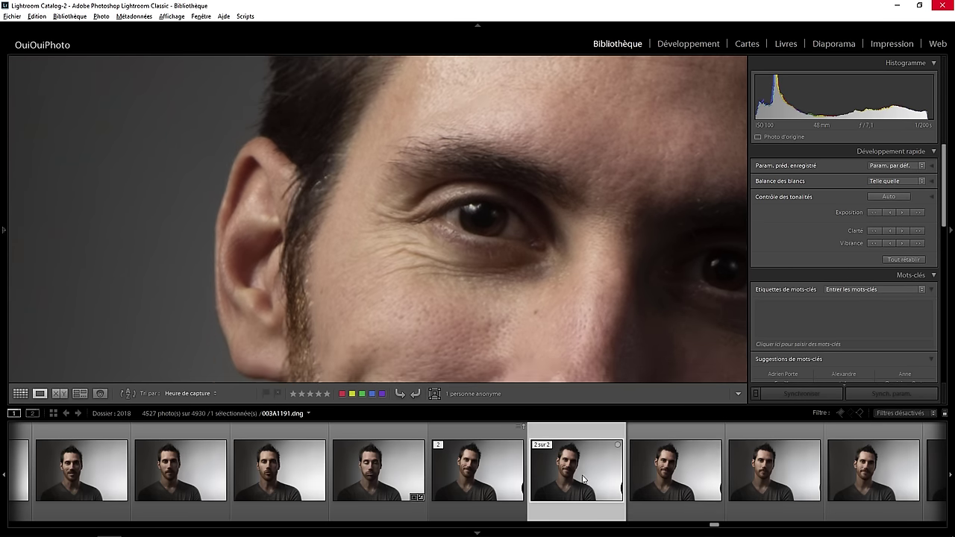
left_click(479, 474)
mouse_move(576, 471)
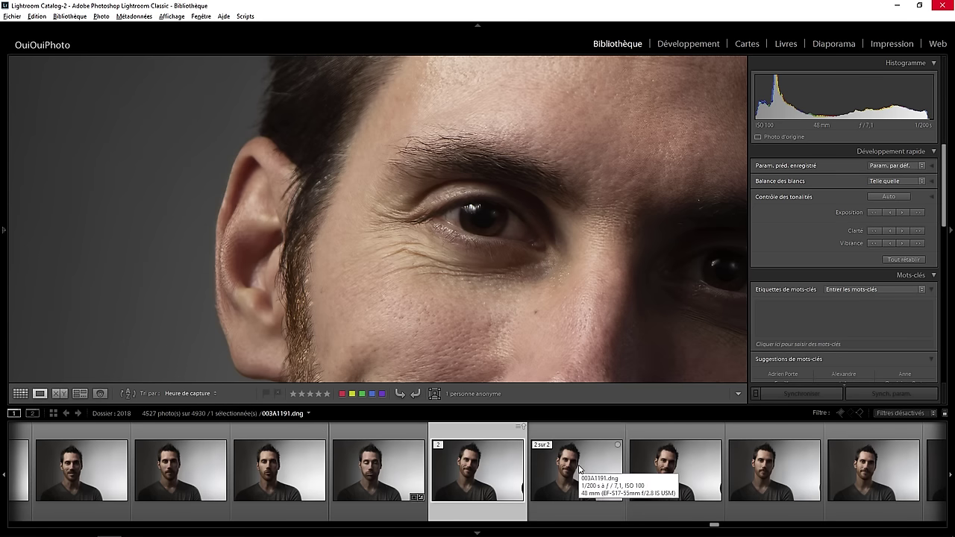
left_click(577, 472, "ctrl")
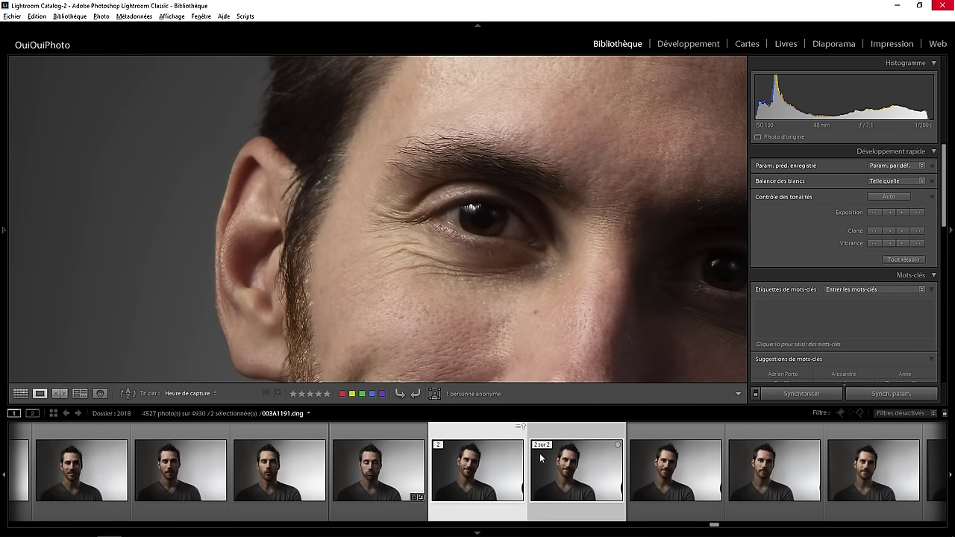
left_click(61, 394)
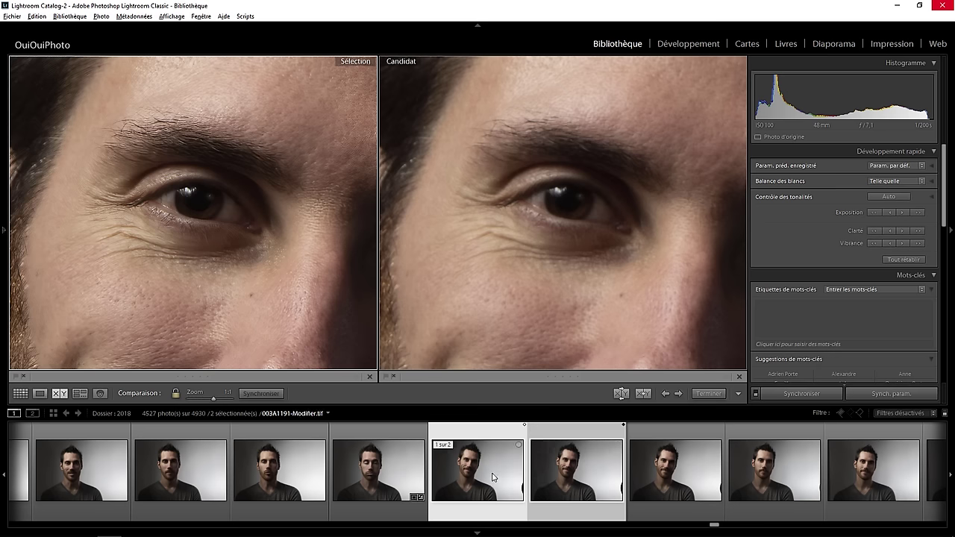
Reselect so 003A1191-Modifier.tif is compared with portrait 003A1192 instead.
left_click(39, 393)
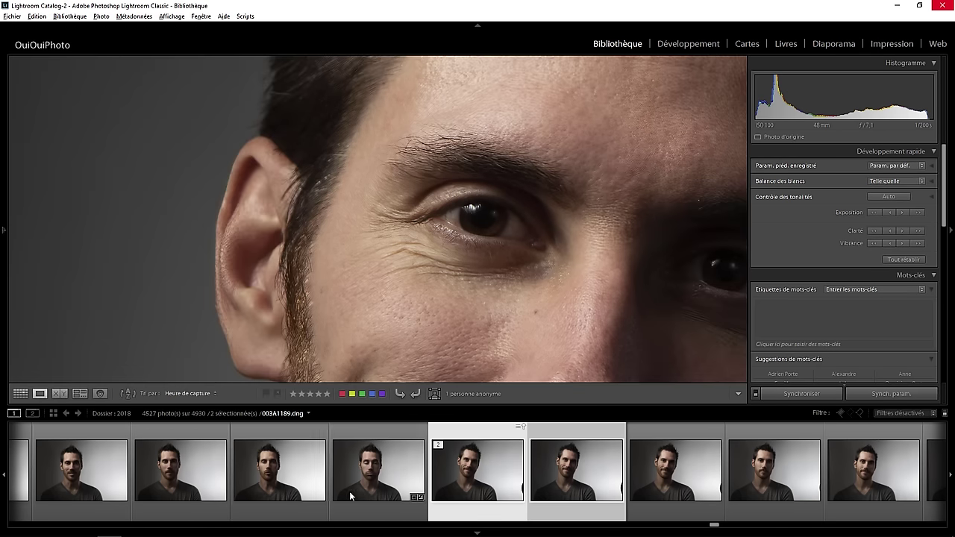
left_click(476, 510)
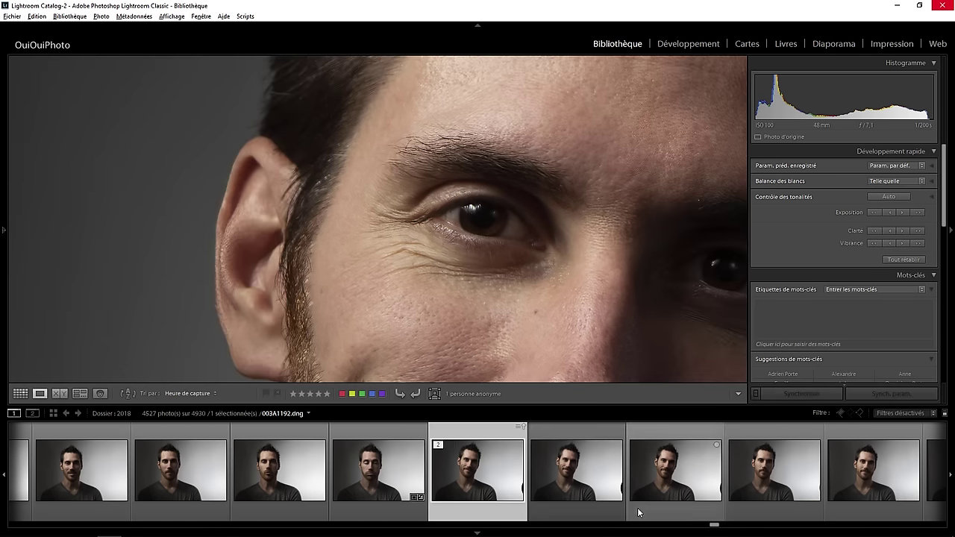
left_click(657, 510, "shift")
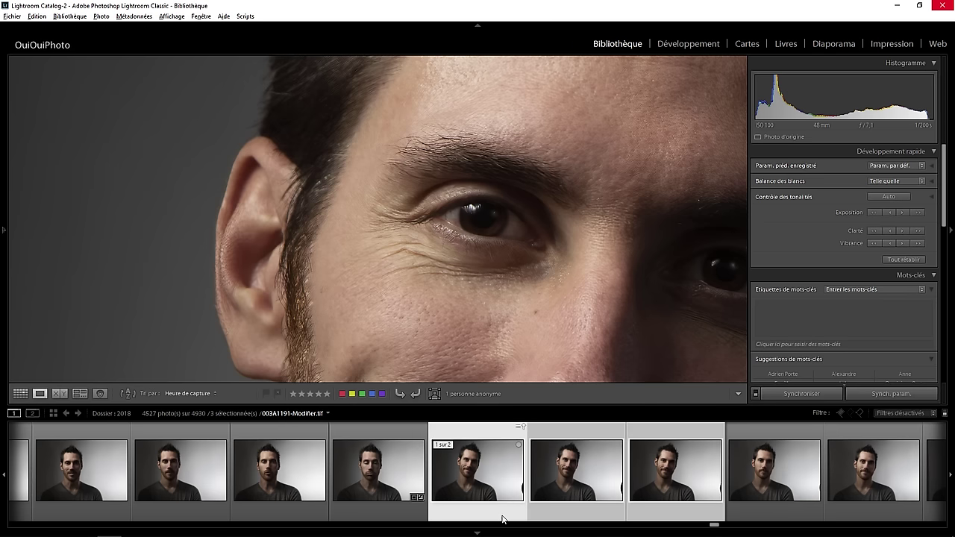
left_click(575, 515, "ctrl")
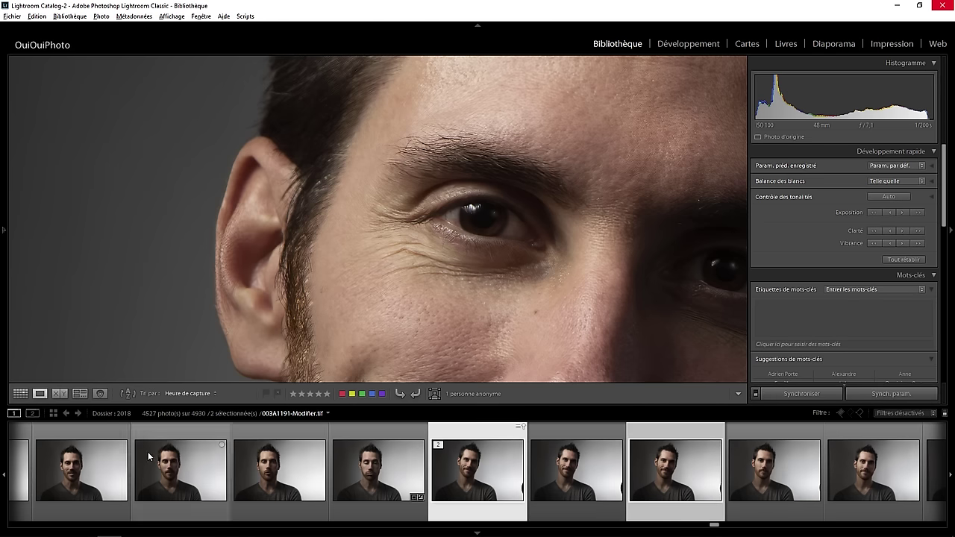
left_click(59, 393)
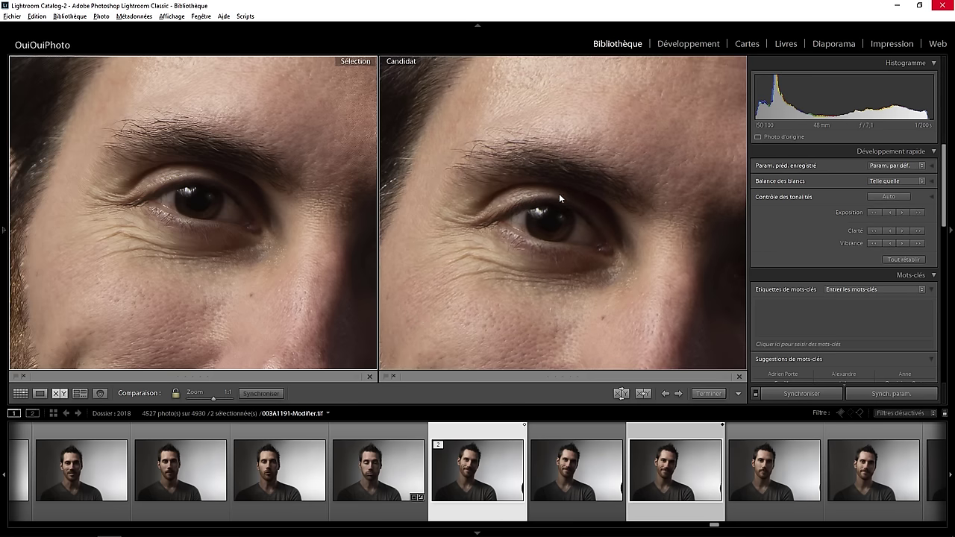
Pan both portraits to the eye, set the reference photo, then show 003A1192 alone.
mouse_move(597, 241)
left_mouse_down()
mouse_move(589, 212)
mouse_move(589, 230)
left_mouse_up()
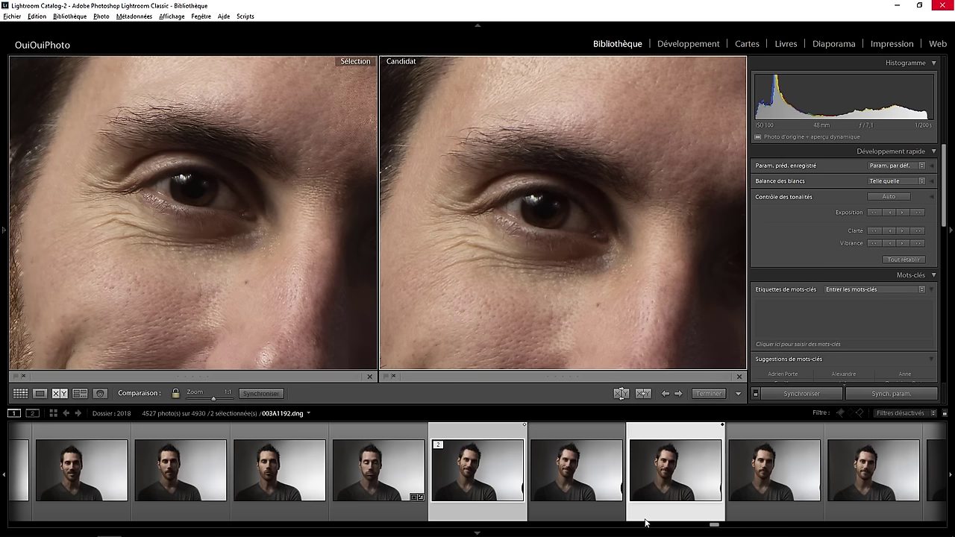
left_click(653, 520)
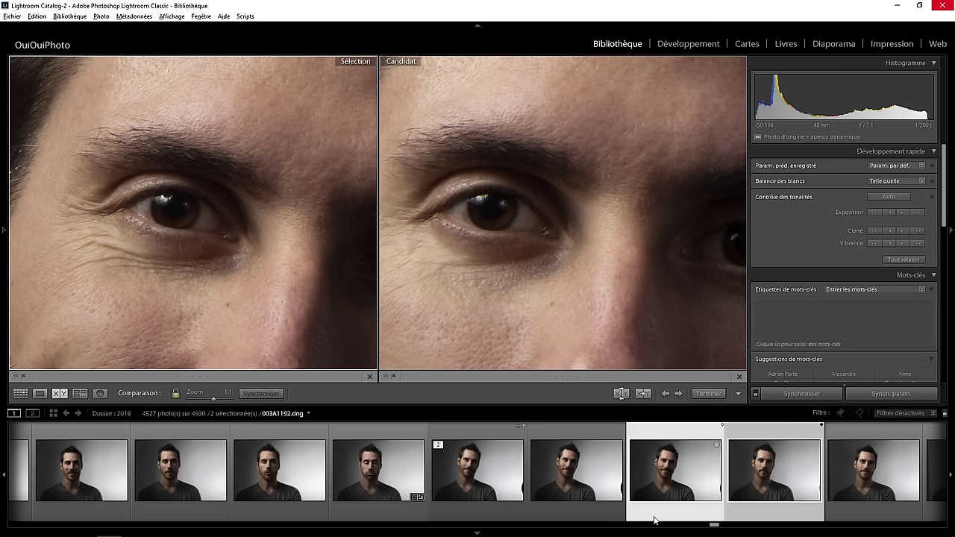
left_click(40, 393)
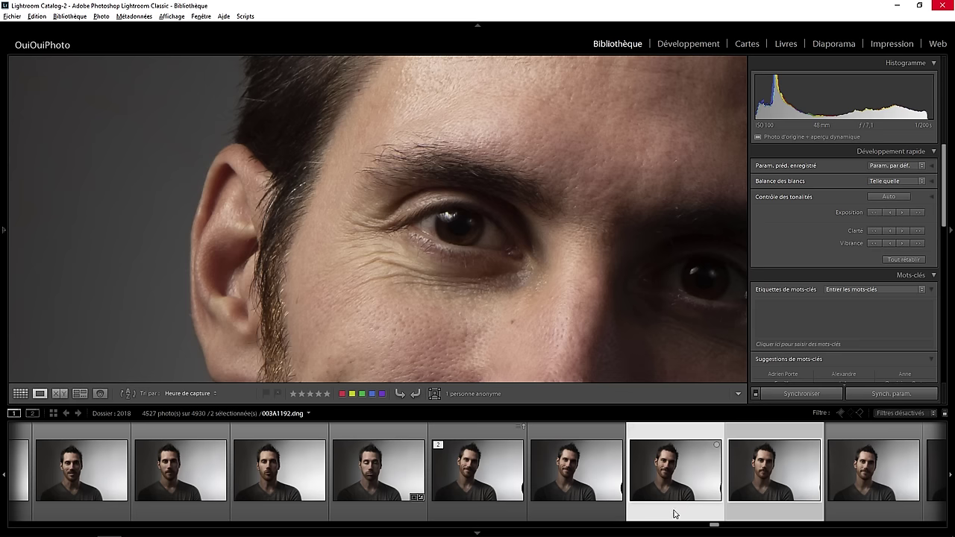
left_click(674, 514)
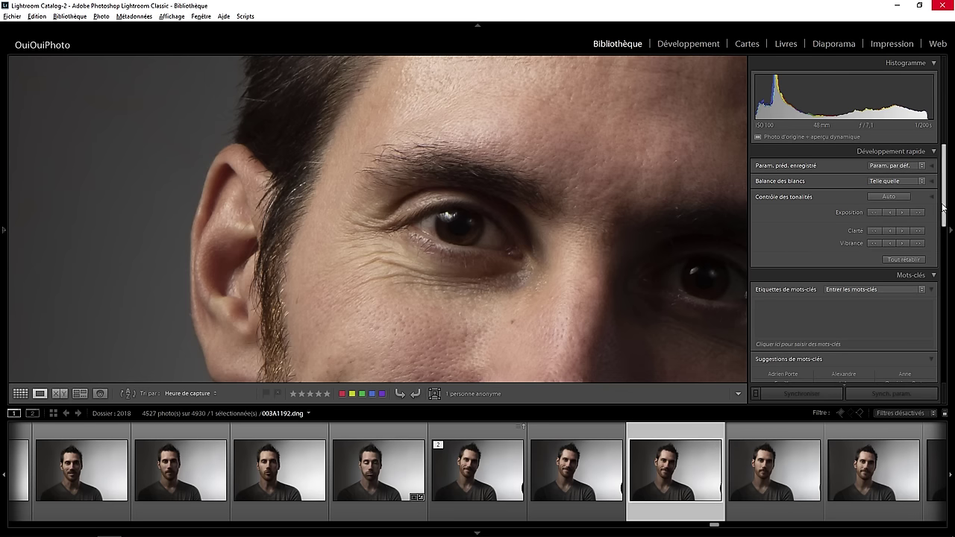
In Develop, raise portrait 003A1192's Sharpening Amount from 40 to 66.
left_click(698, 46)
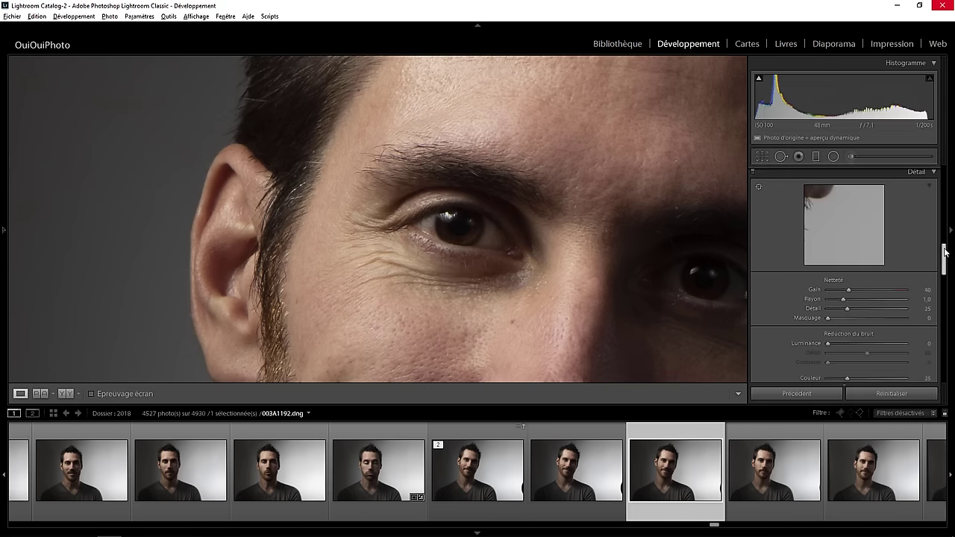
mouse_move(945, 254)
left_mouse_down()
mouse_move(944, 358)
mouse_move(943, 253)
left_mouse_up()
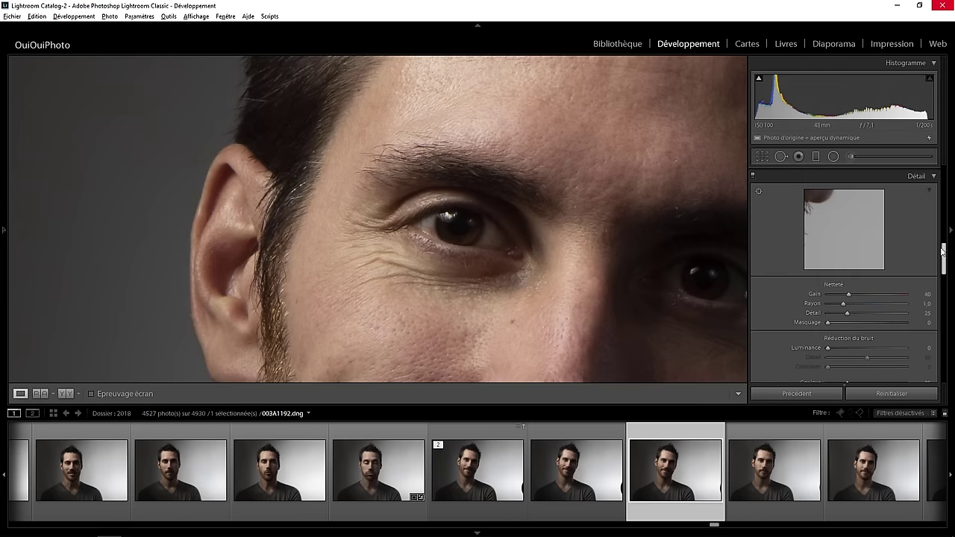
left_click_drag(849, 297, 862, 298)
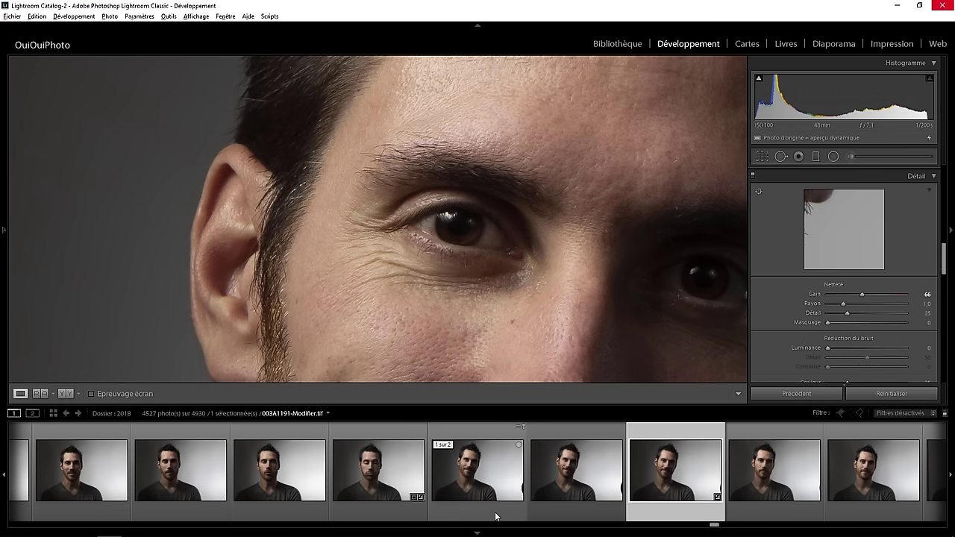
left_click(613, 45)
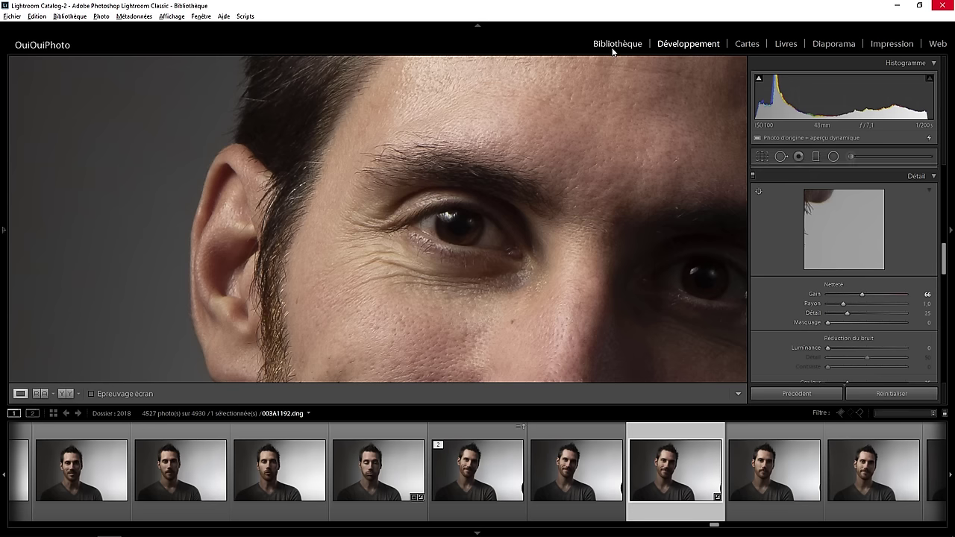
left_click(481, 512)
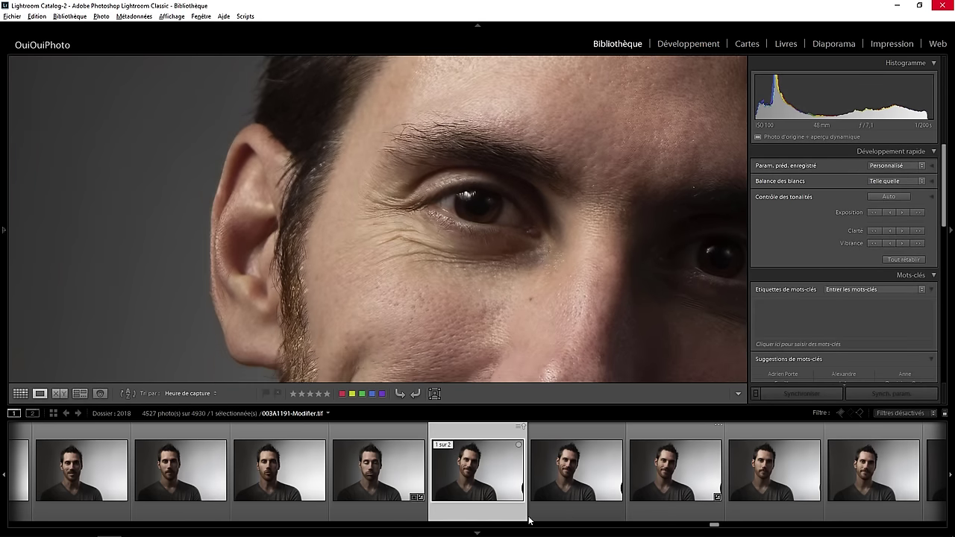
left_click(663, 507, "ctrl")
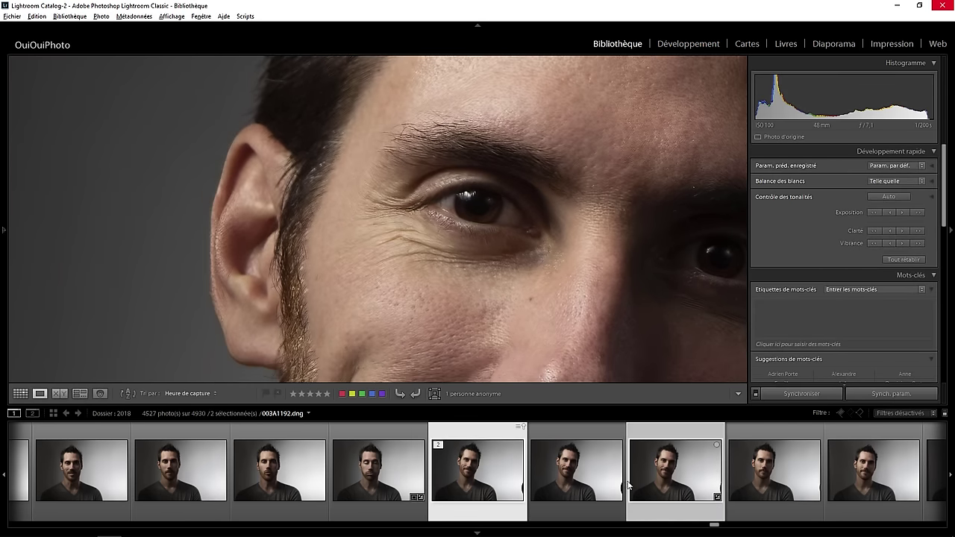
left_click(60, 394)
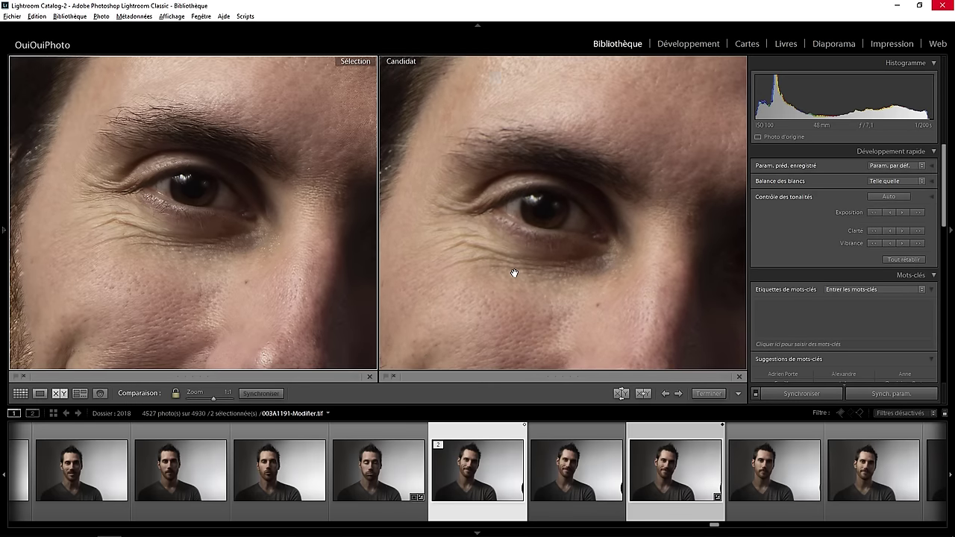
left_click(525, 261)
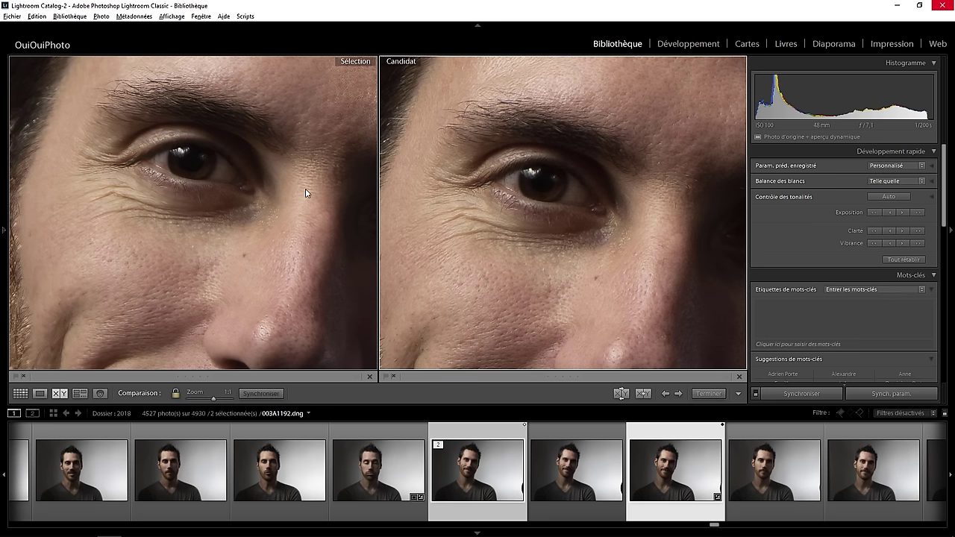
left_click(314, 258)
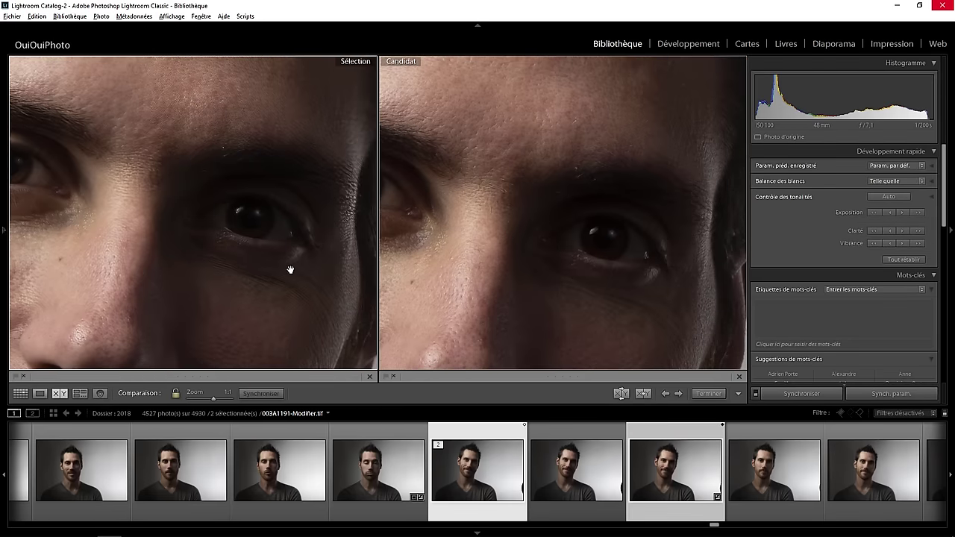
left_click_drag(321, 267, 227, 259)
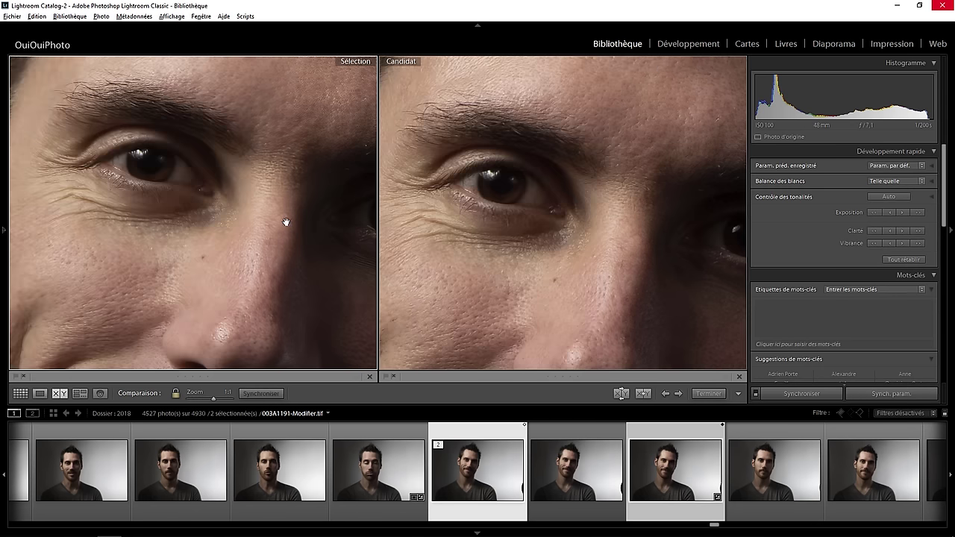
mouse_move(274, 235)
left_mouse_down()
mouse_move(320, 188)
mouse_move(335, 156)
left_mouse_up()
left_click_drag(311, 230, 311, 143)
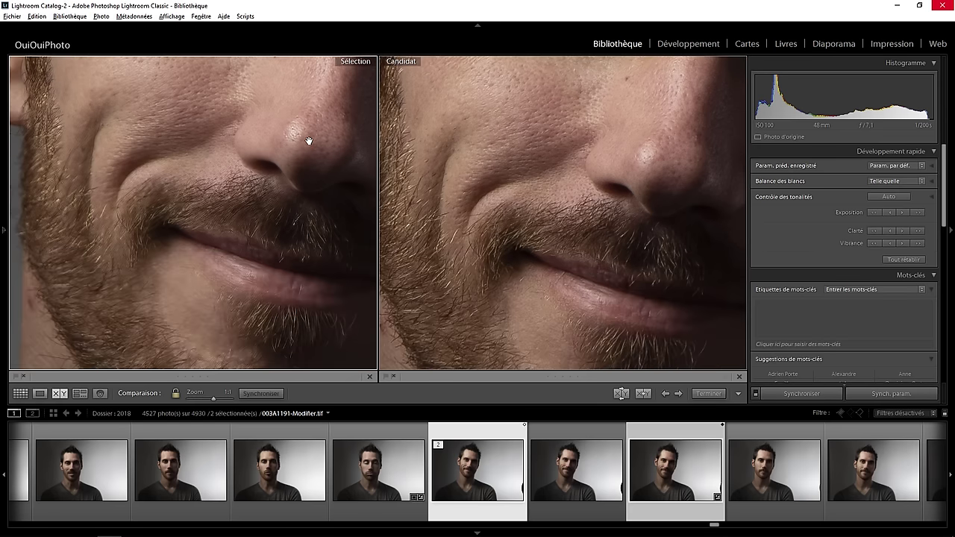
left_click_drag(316, 256, 266, 208)
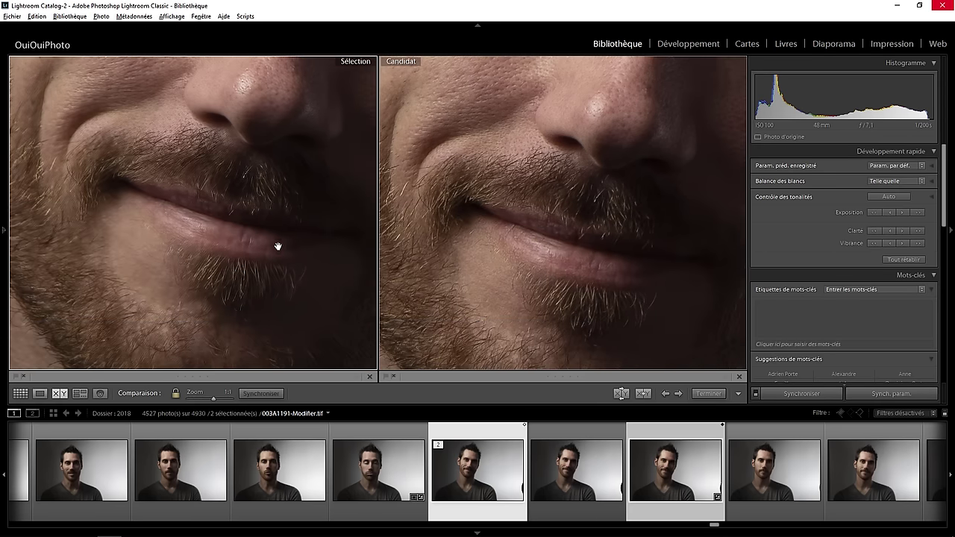
left_click_drag(277, 122, 303, 226)
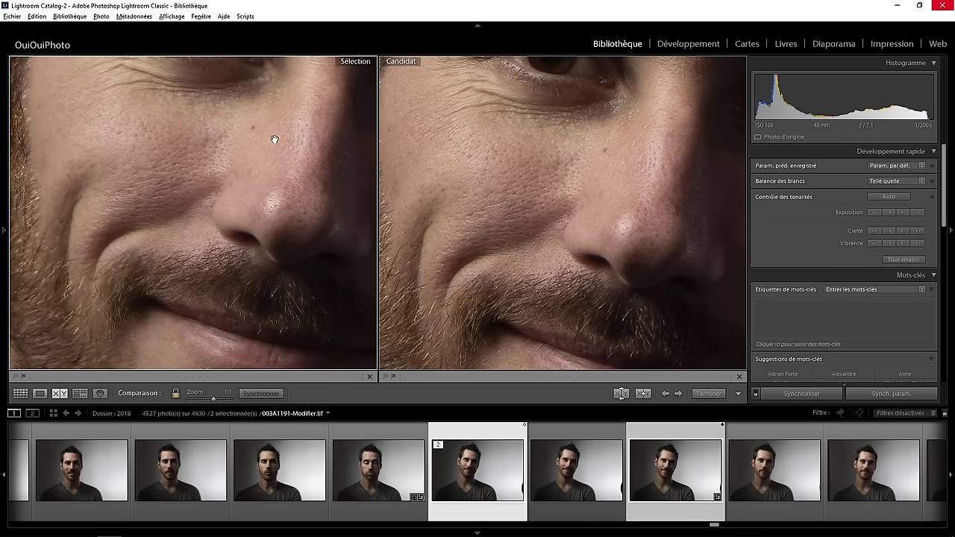
left_click_drag(275, 139, 315, 242)
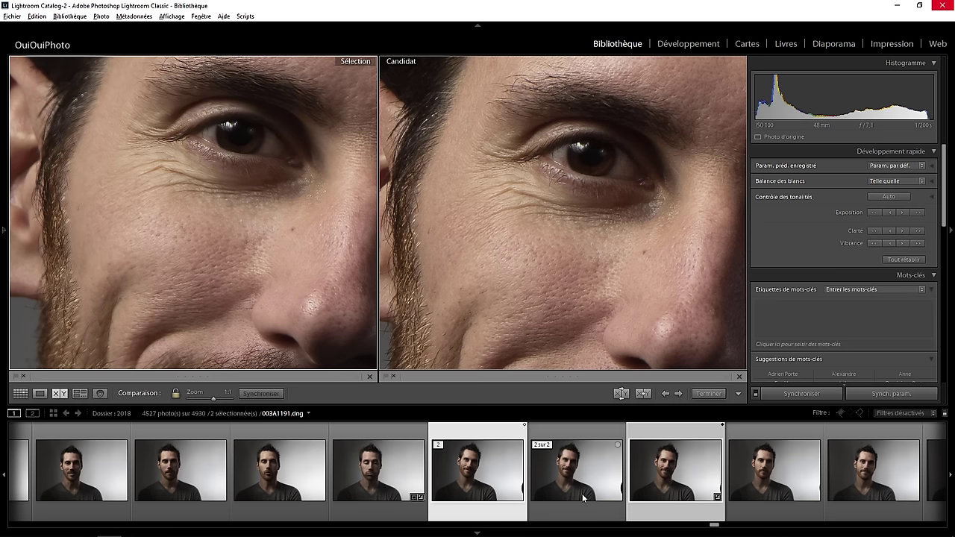
Narrow a three-portrait selection back to two, compare them, and shift the face left.
left_click(571, 516, "ctrl")
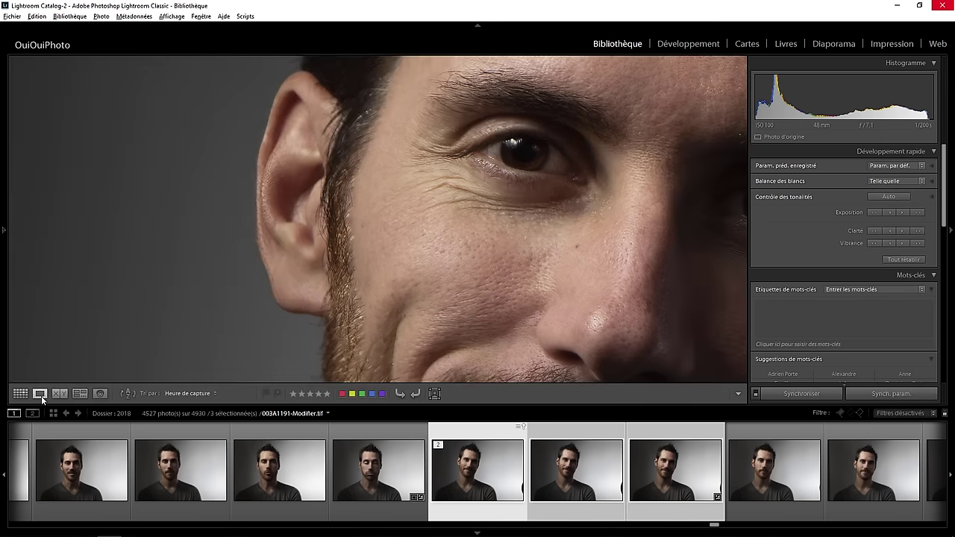
left_click(40, 393)
left_click(469, 518)
left_click(567, 512, "ctrl")
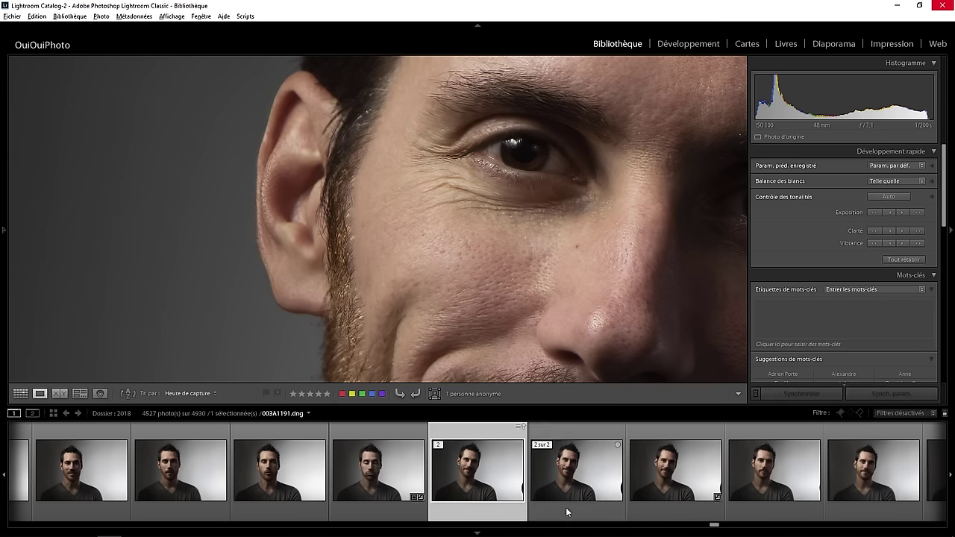
left_click(59, 393)
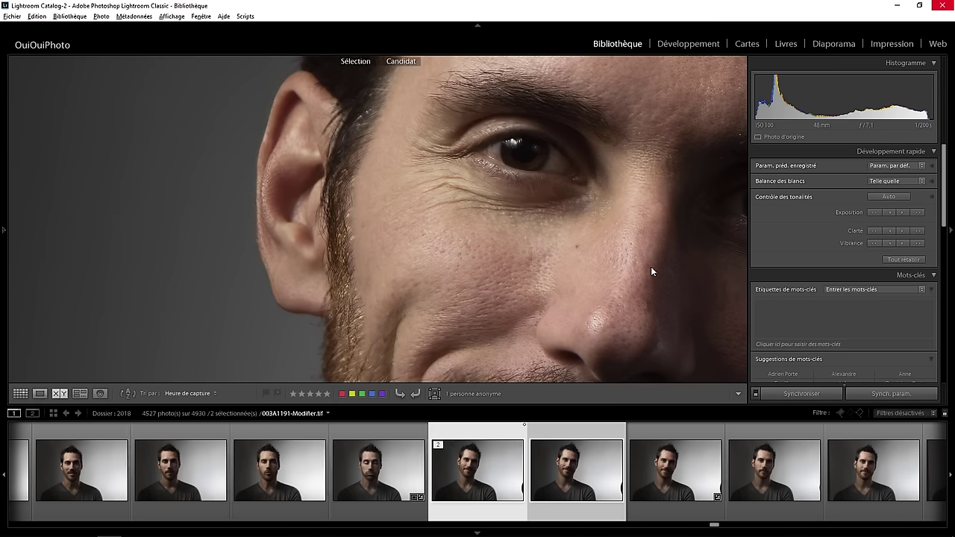
left_click(593, 274)
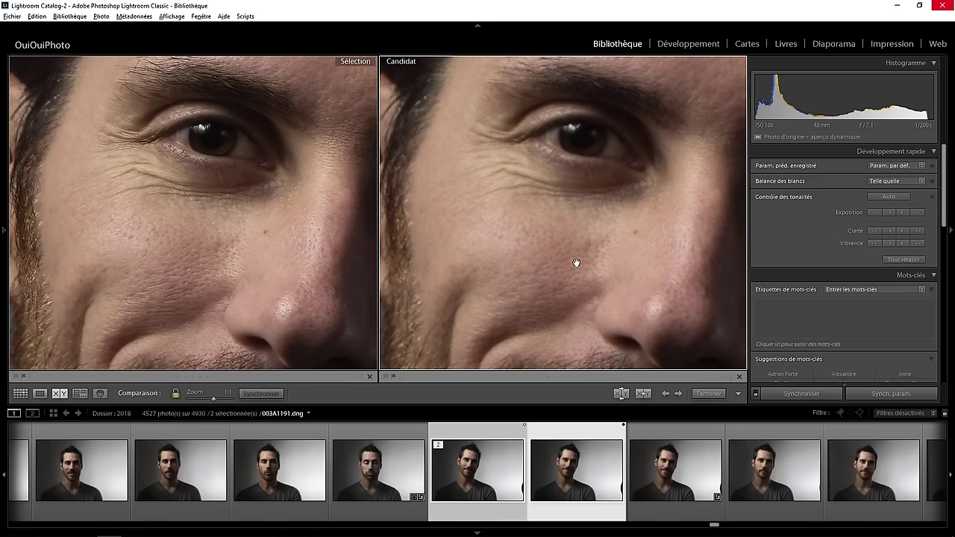
left_click_drag(577, 230, 505, 262)
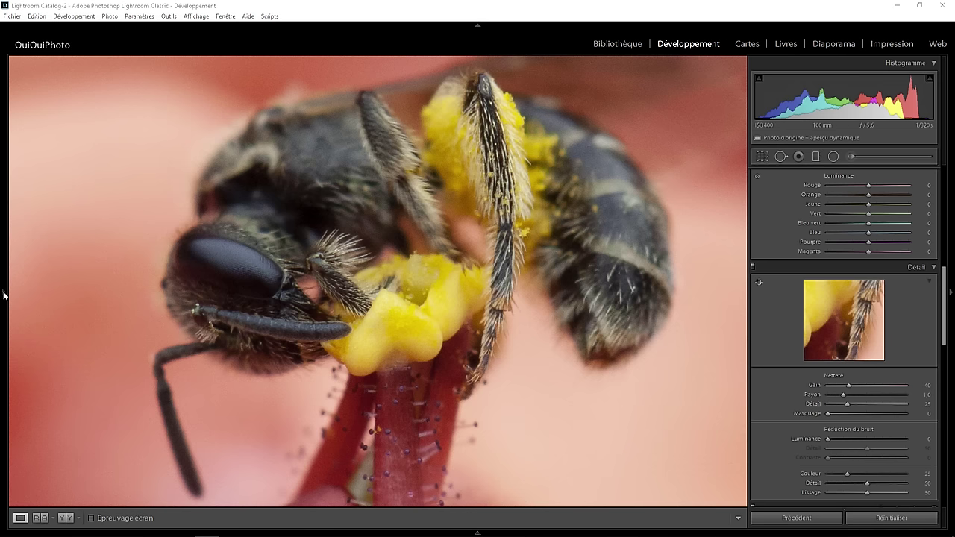
left_click(4, 295)
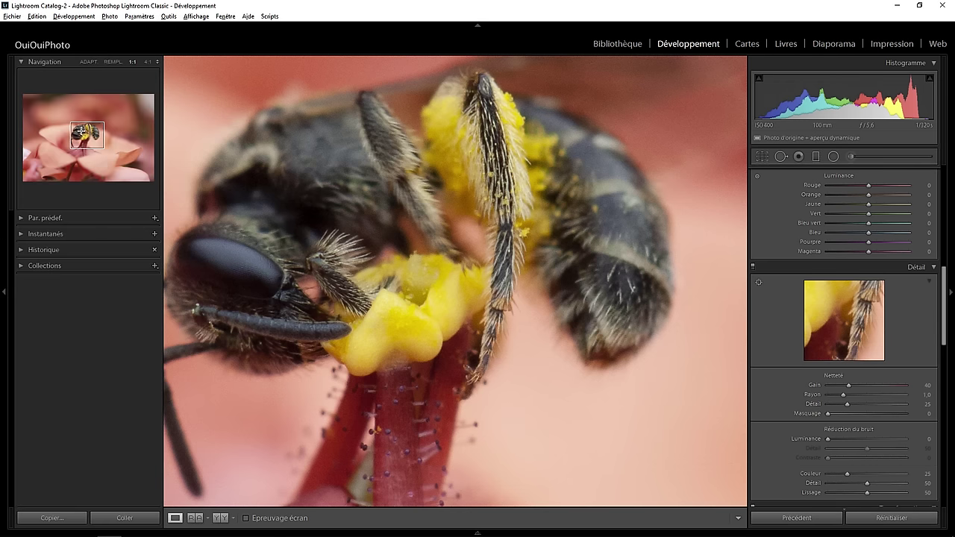
left_click(4, 294)
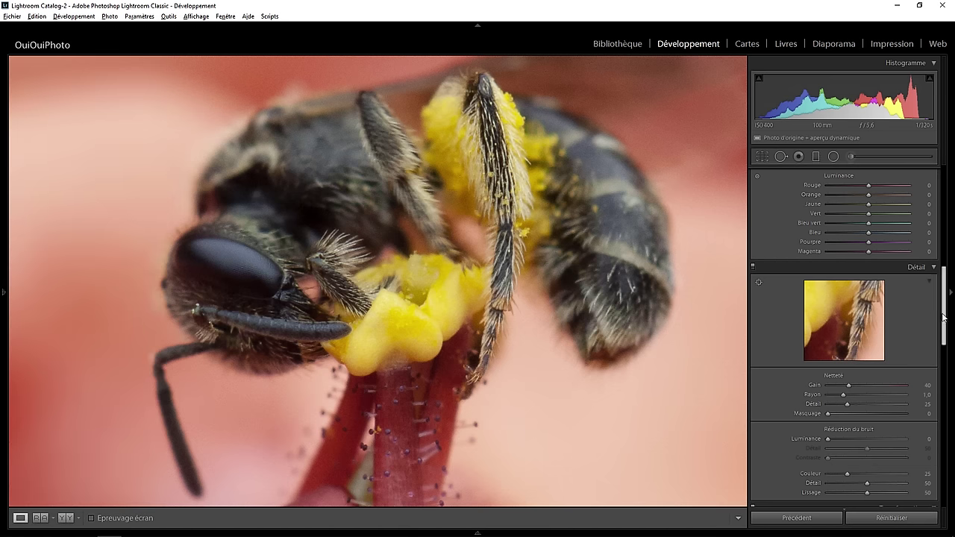
left_click_drag(944, 317, 944, 335)
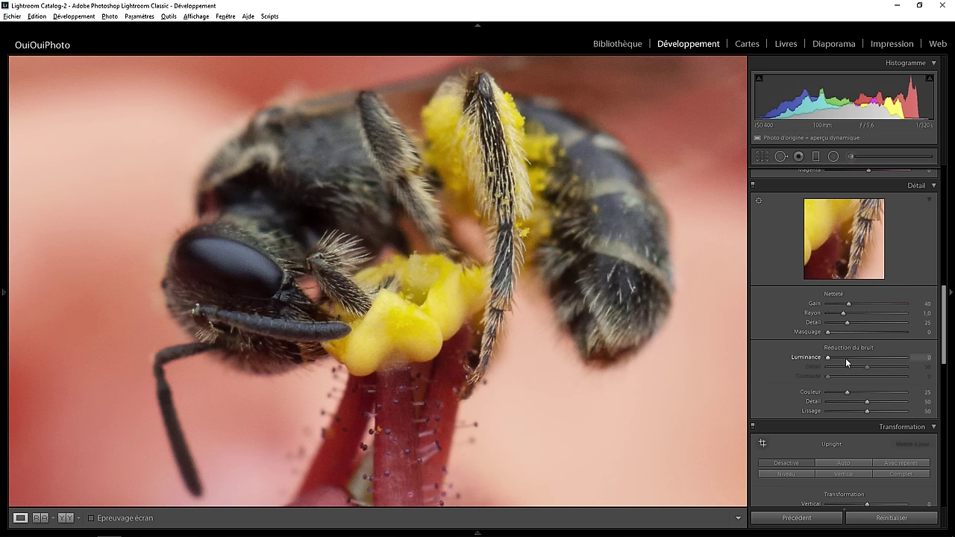
left_click_drag(827, 358, 886, 366)
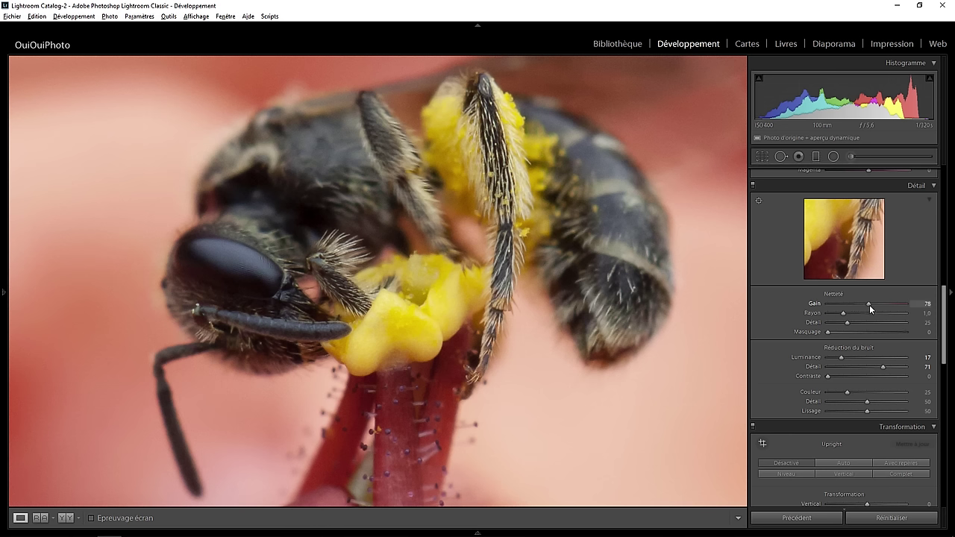
mouse_move(869, 304)
left_mouse_down()
mouse_move(853, 306)
mouse_move(889, 305)
left_mouse_up()
left_click_drag(888, 305, 919, 308)
left_click_drag(831, 305, 883, 303)
left_click_drag(885, 302, 878, 302)
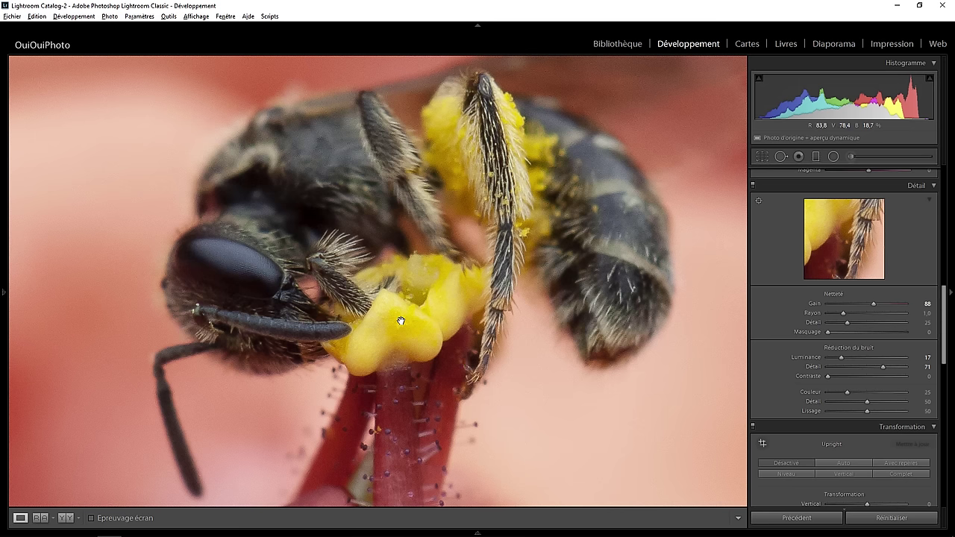
right_click(409, 250)
left_click(486, 434)
double_click(873, 303)
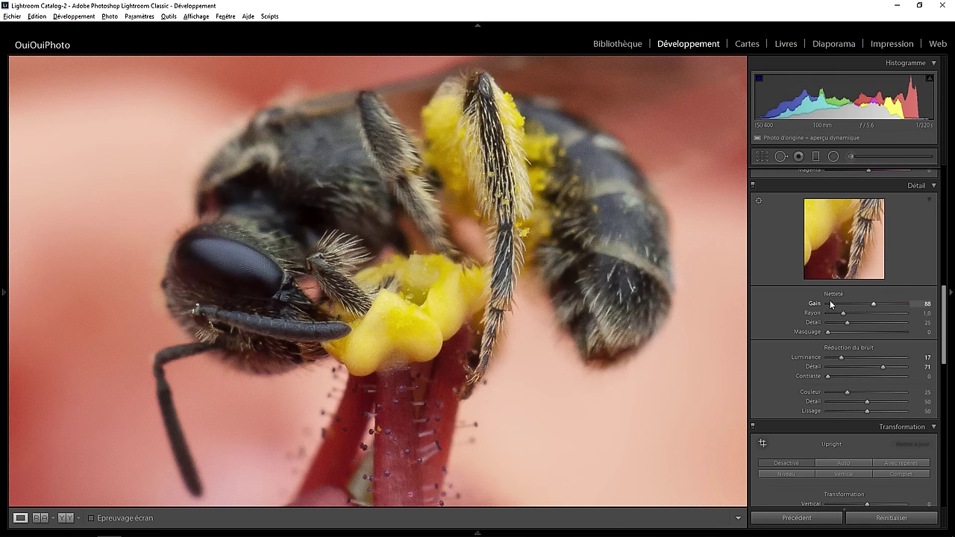
double_click(839, 349)
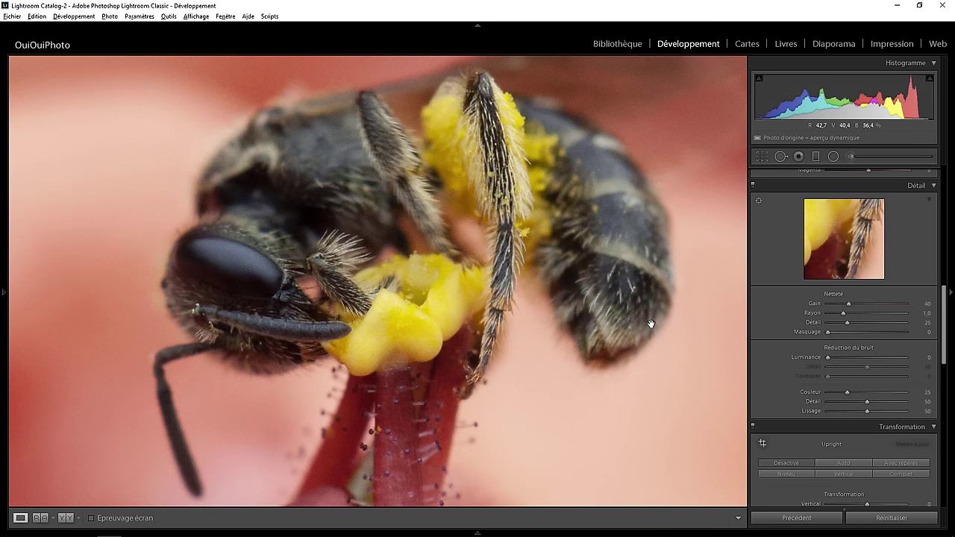
Send a copy of the bee photo with Lightroom corrections to Topaz Sharpen AI.
right_click(426, 263)
mouse_move(462, 324)
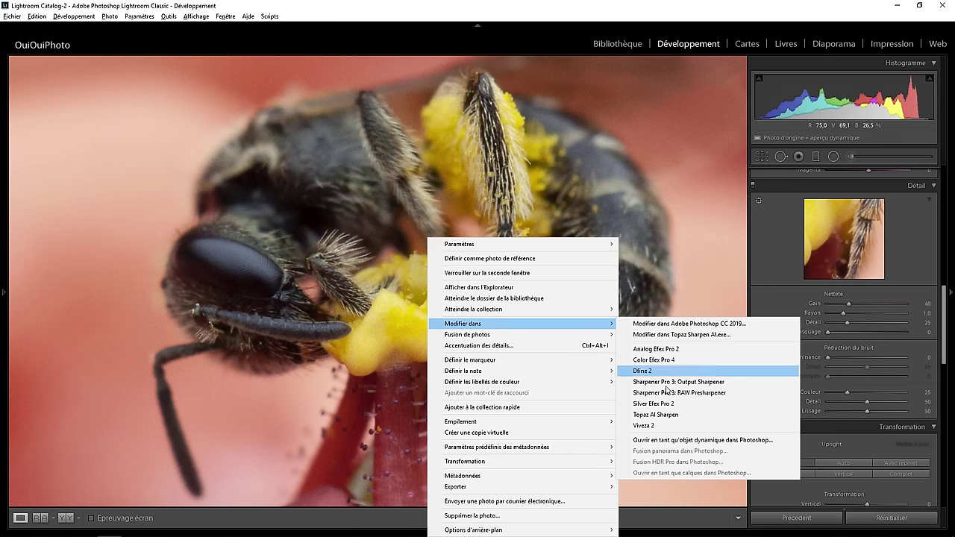
left_click(663, 415)
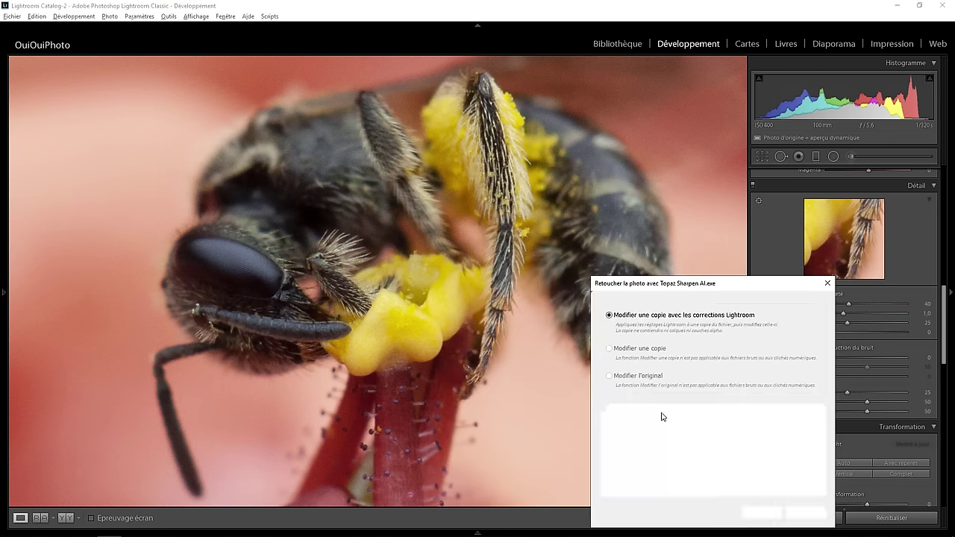
left_click(769, 514)
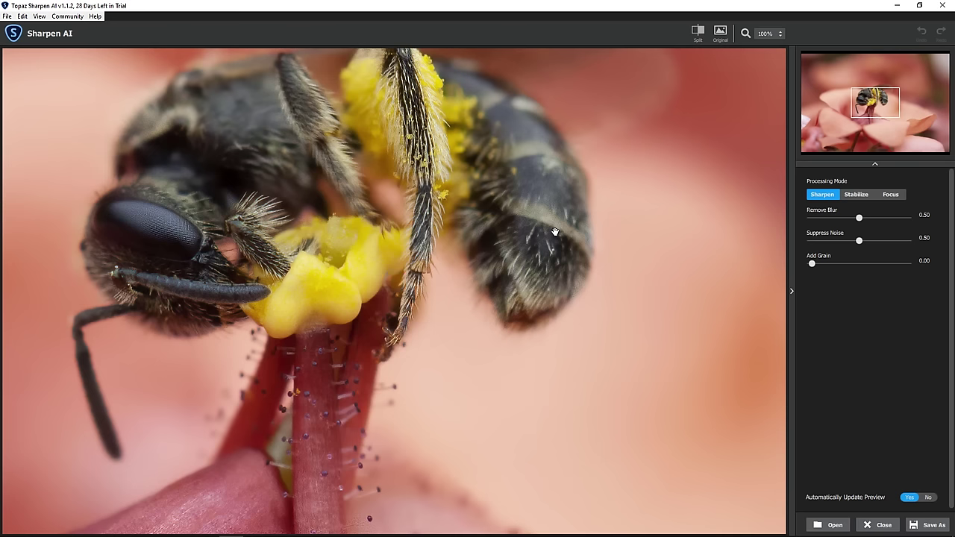
Pan the Sharpen AI preview to inspect more of the bee's body at Remove Blur 0.50.
left_click_drag(280, 170, 433, 235)
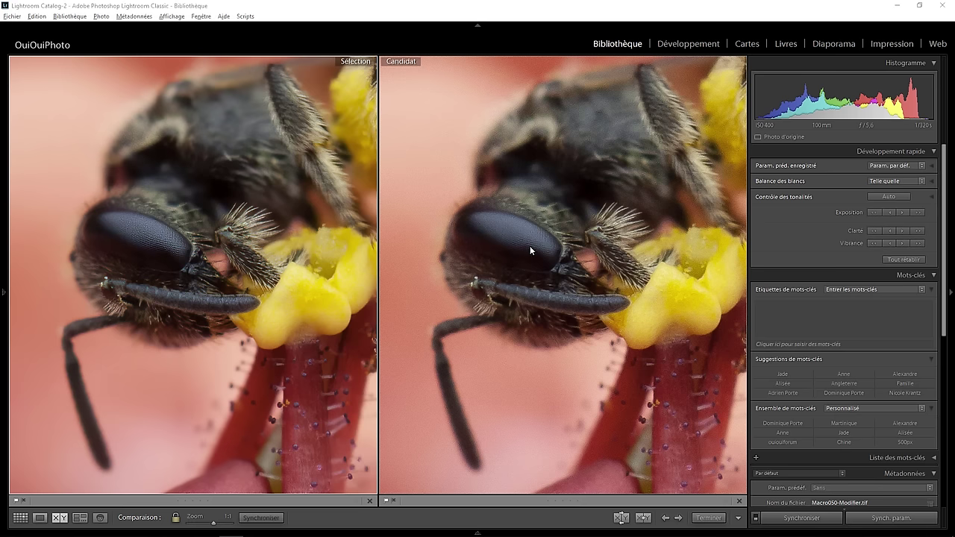
left_click_drag(530, 250, 518, 193)
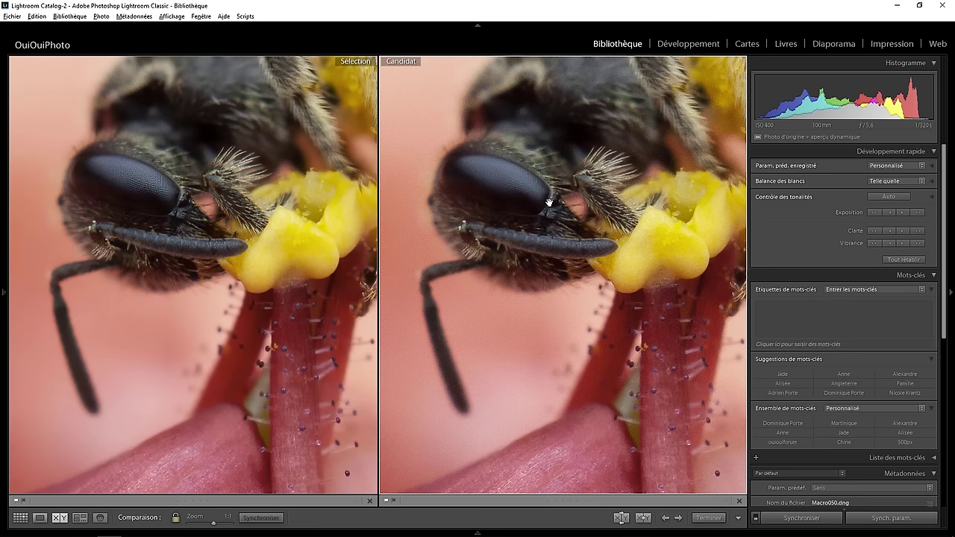
left_click_drag(548, 202, 555, 231)
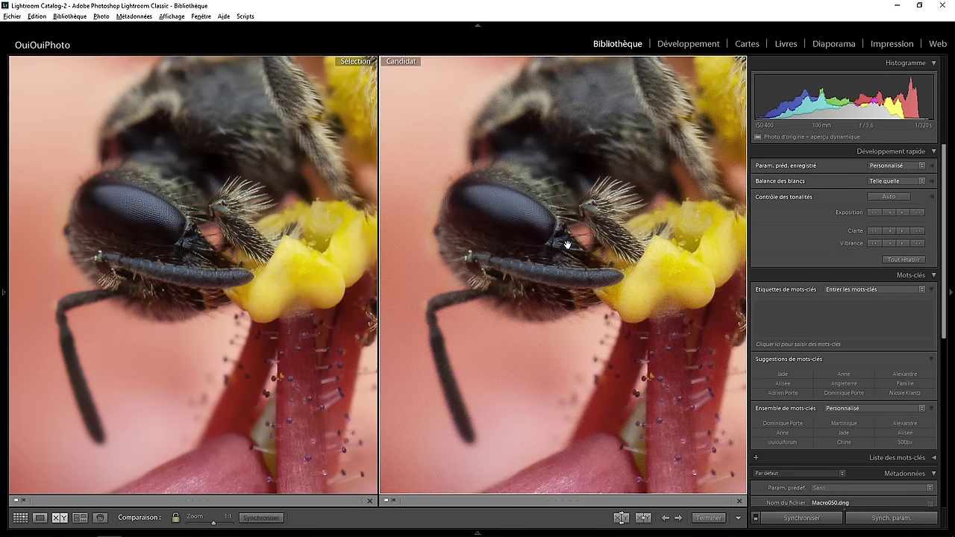